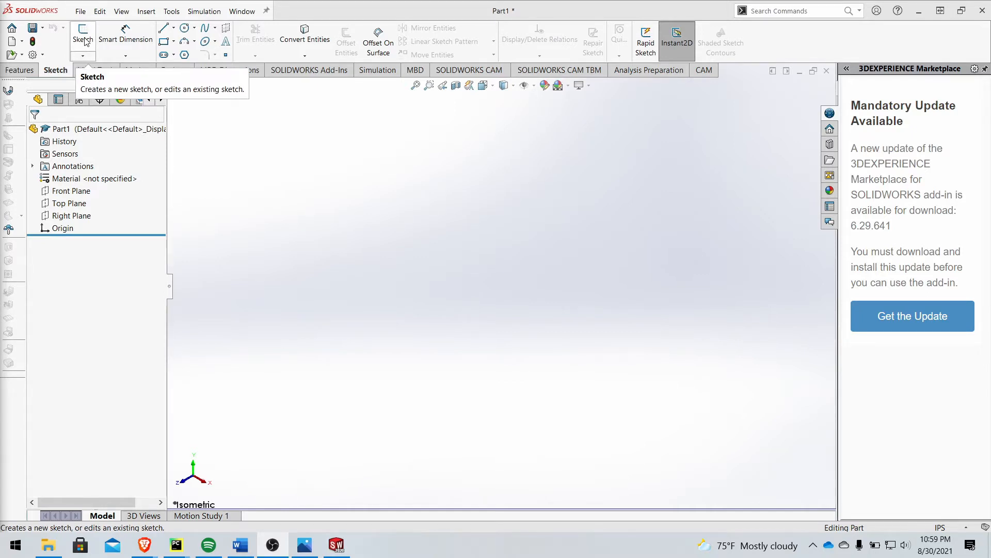
Start a new sketch on the Front Plane
click(84, 39)
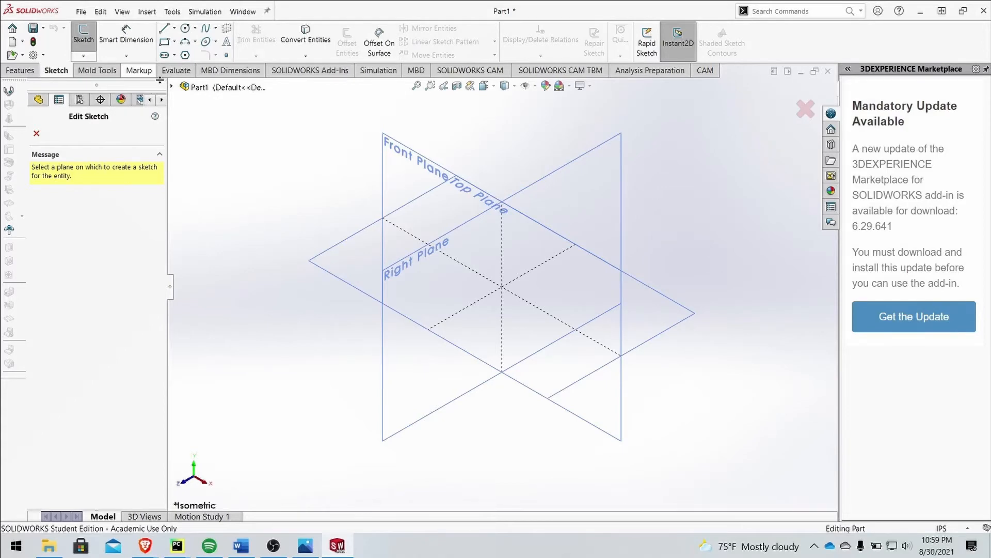
click(401, 157)
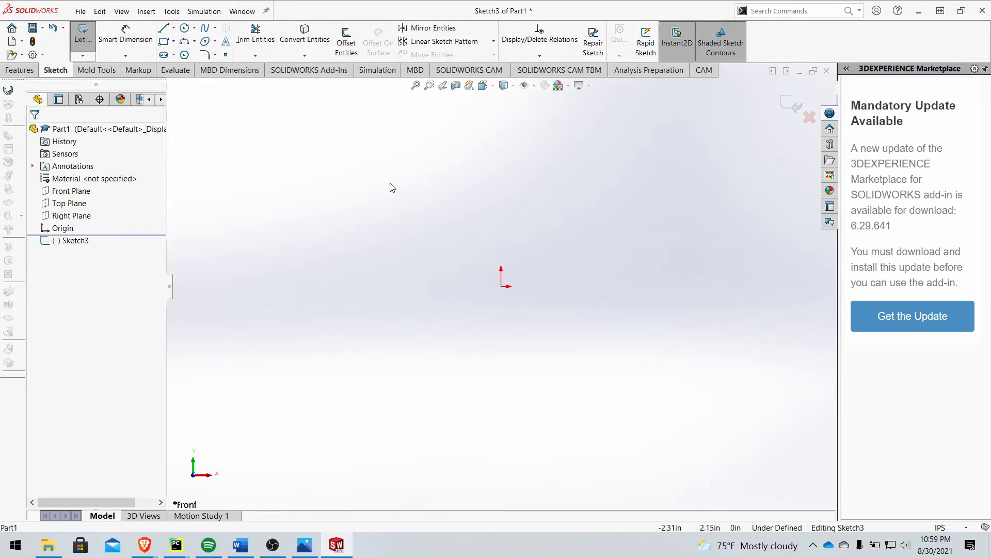
Sketch an open chain of five connected lines around the origin with the Line tool, ending it without closing the shape
click(164, 28)
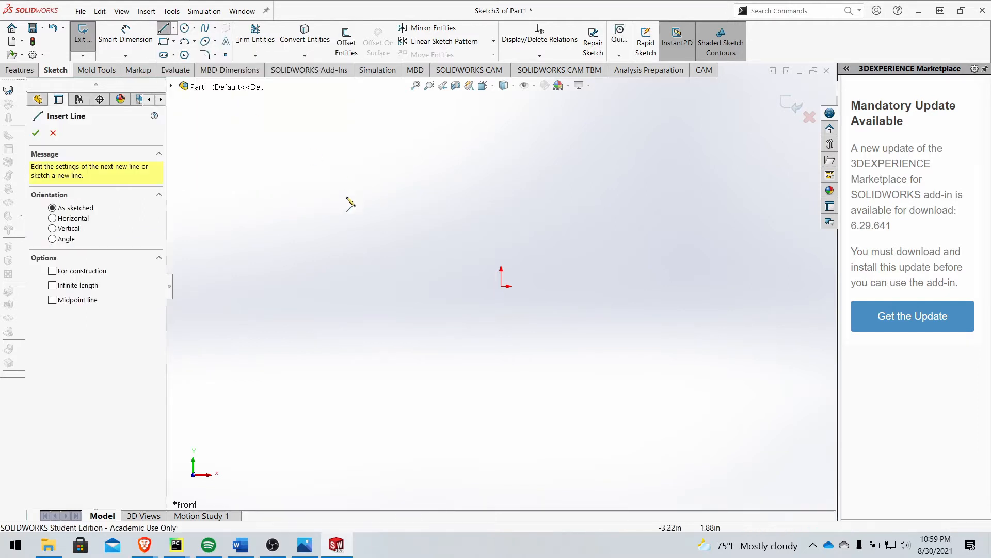
click(341, 229)
click(501, 133)
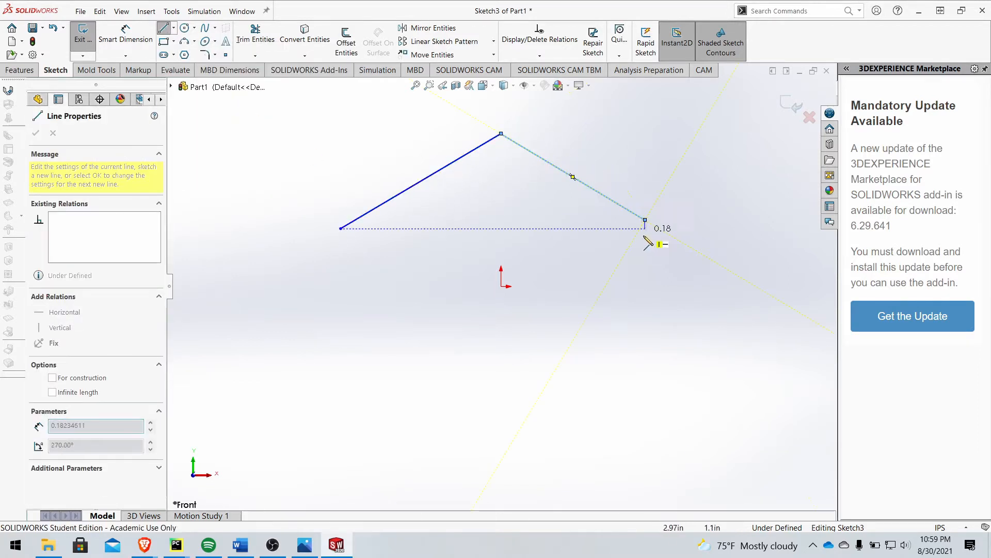
click(645, 220)
click(585, 368)
click(402, 269)
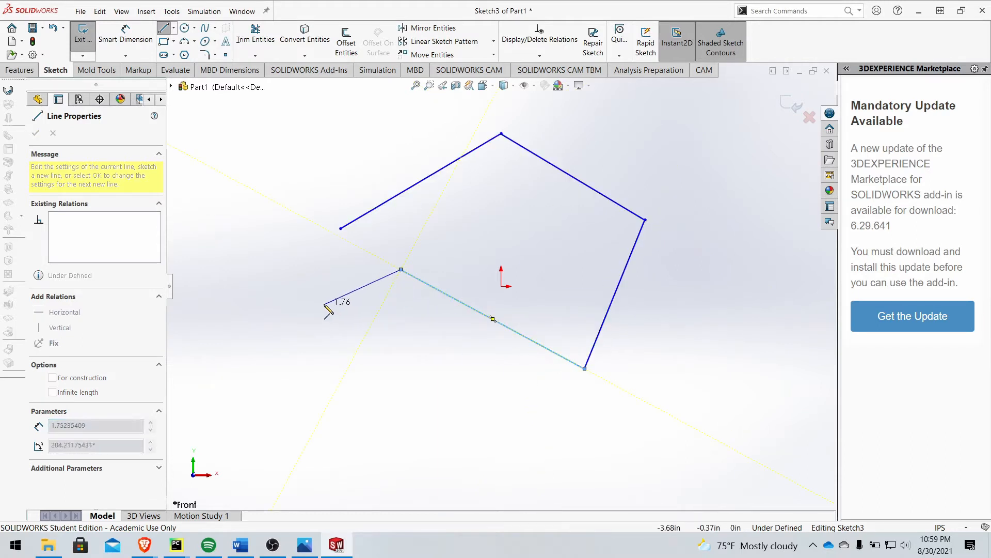
click(323, 303)
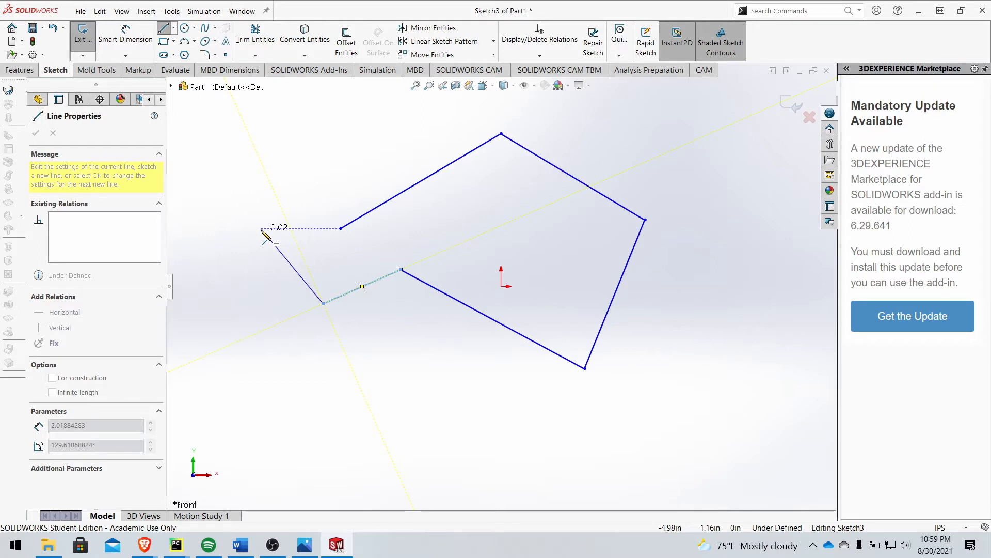
key(Escape)
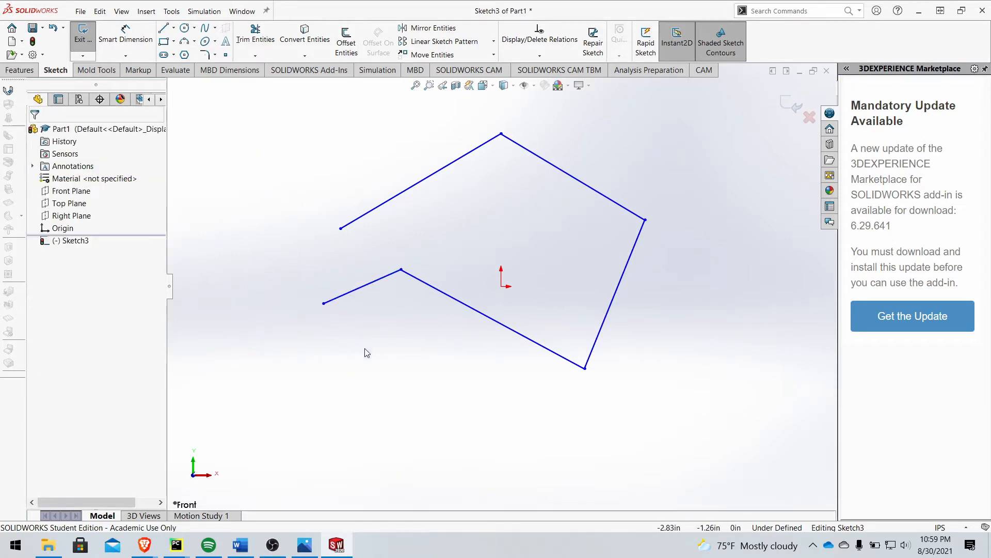
Sketch a second open chain of four connected lines below and right of the first, and delete all lines in the sketch
key(l)
click(371, 381)
click(580, 442)
click(726, 323)
click(700, 179)
click(645, 333)
key(Escape)
mouse_move(307, 112)
mouse_down()
mouse_move(348, 166)
mouse_move(766, 460)
mouse_up()
key(Delete)
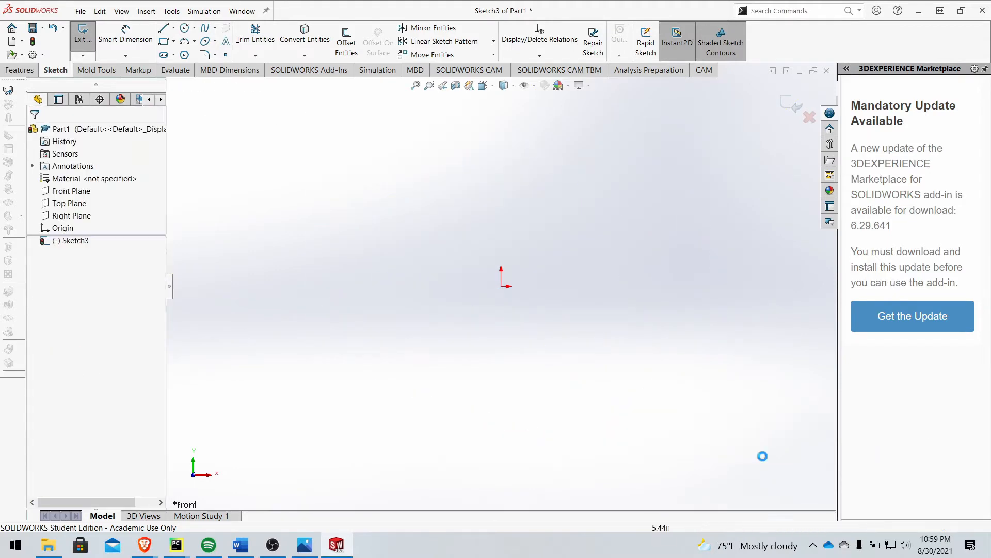
Sketch a corner rectangle about 2.4 × 2.5 in and two center rectangles about 5 × 2.5 in and 3.3 × 1.7 in around the origin
click(164, 42)
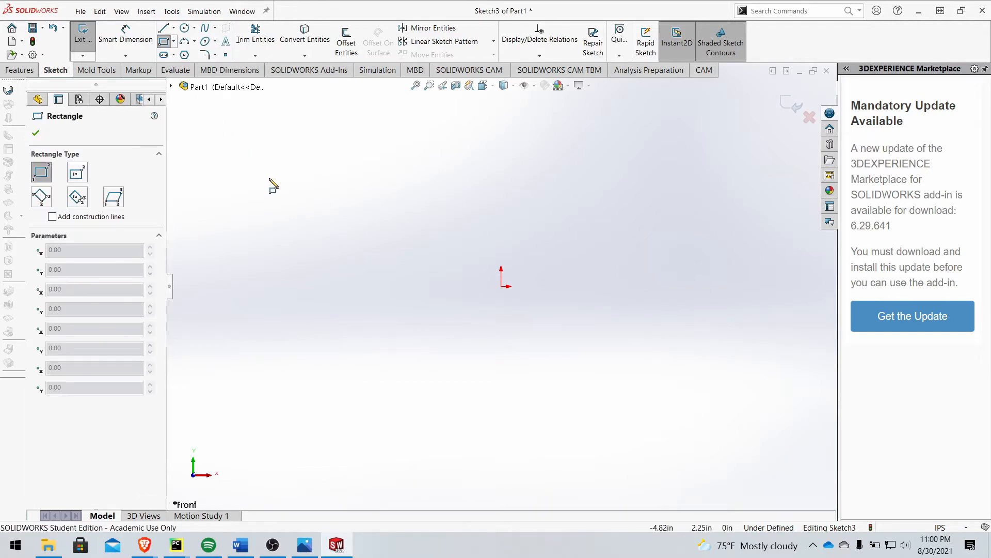
mouse_move(309, 203)
mouse_down()
mouse_move(427, 332)
mouse_move(427, 321)
mouse_up()
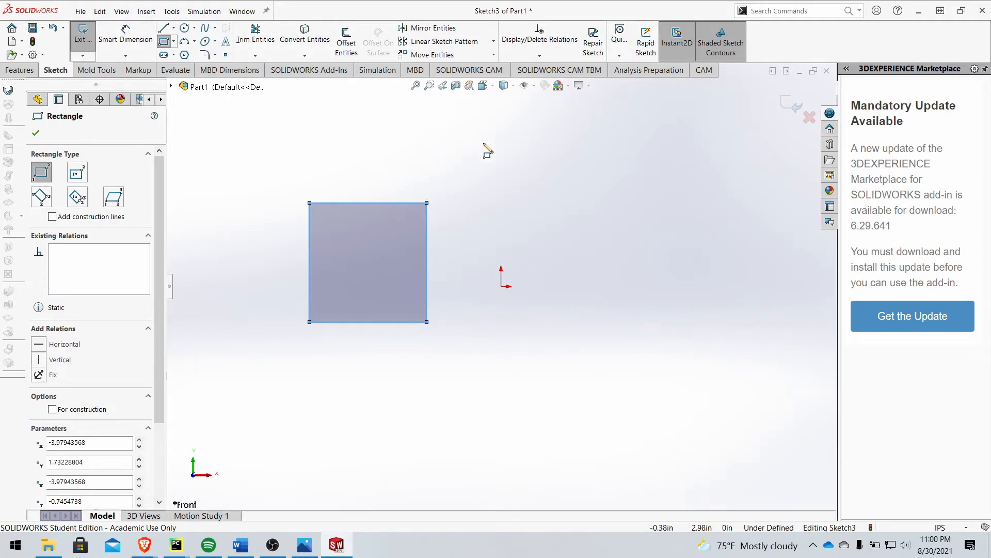
click(175, 43)
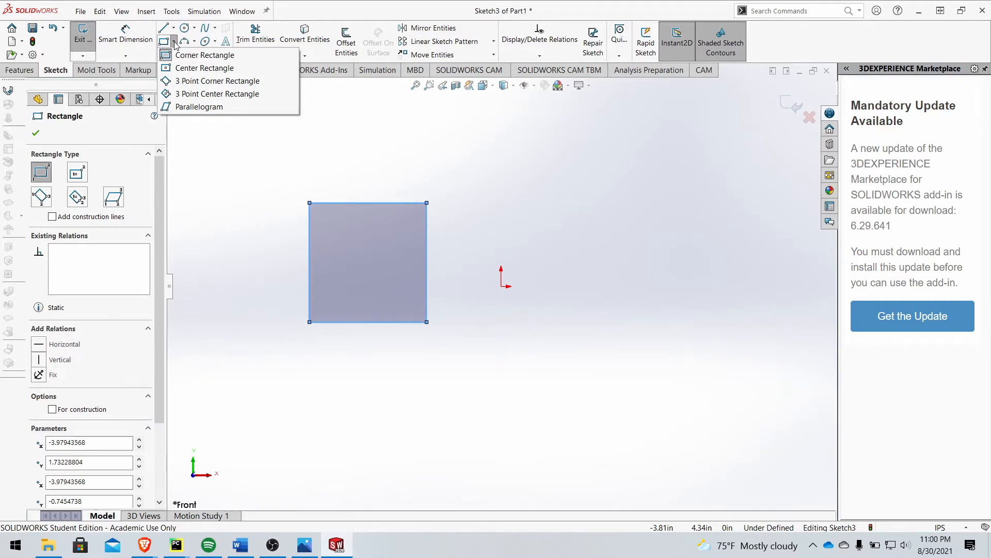
click(182, 69)
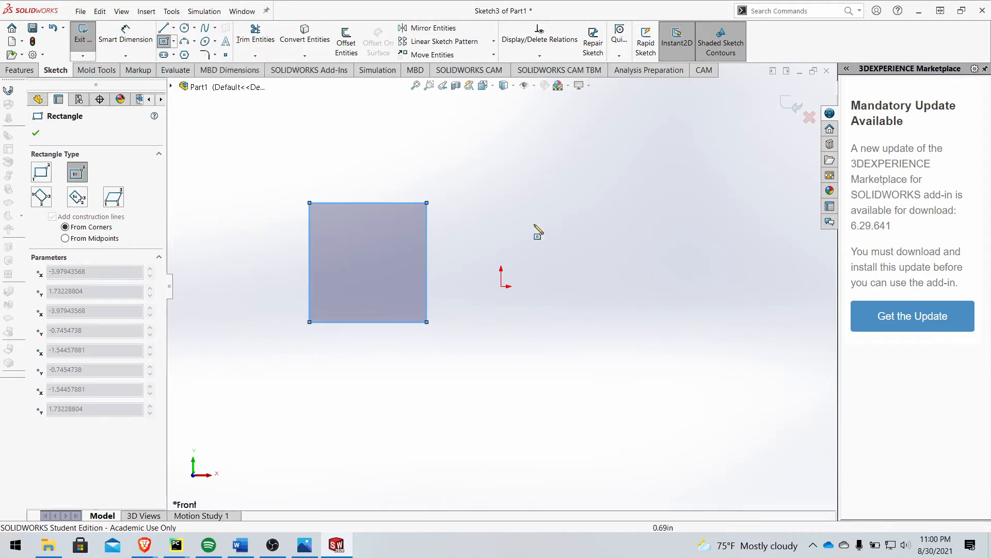
click(544, 398)
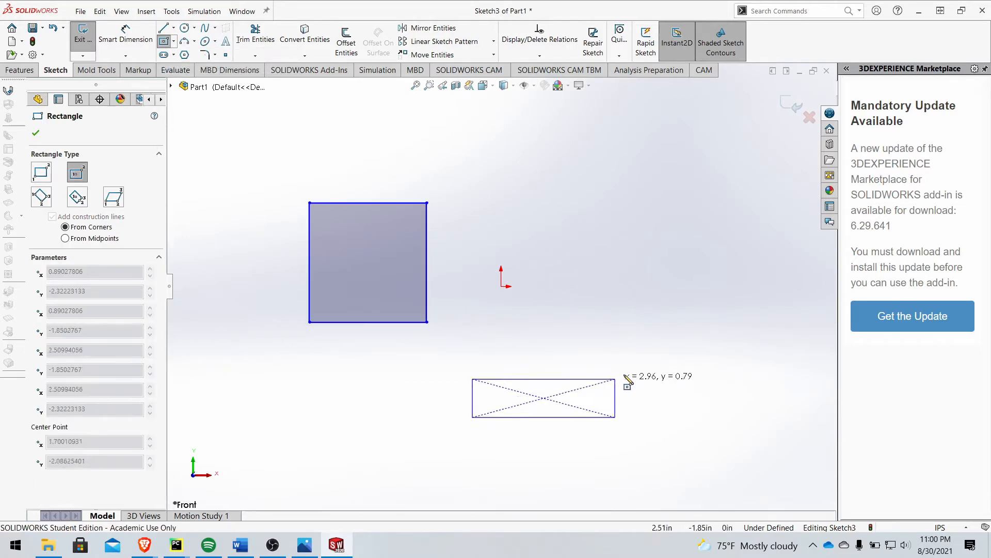
click(666, 338)
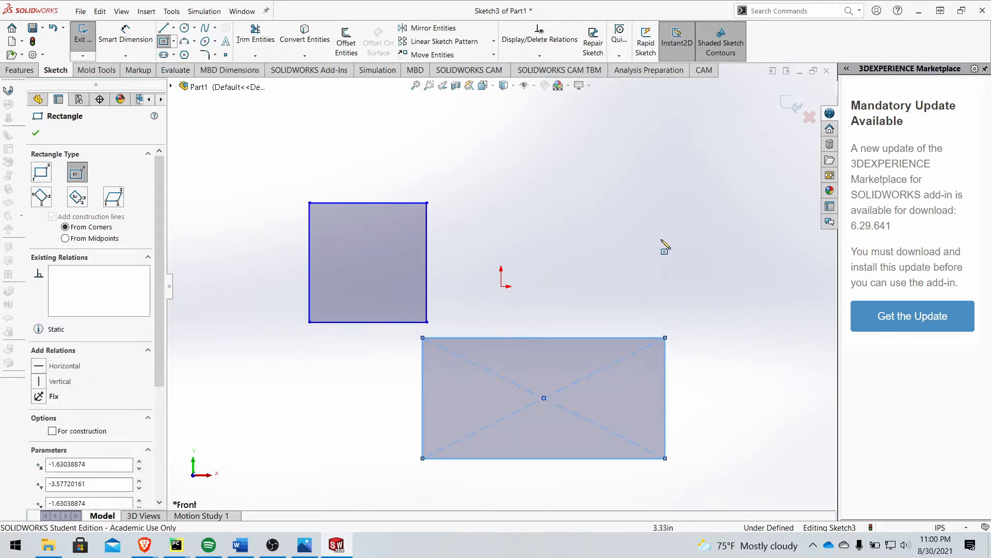
click(599, 148)
click(678, 189)
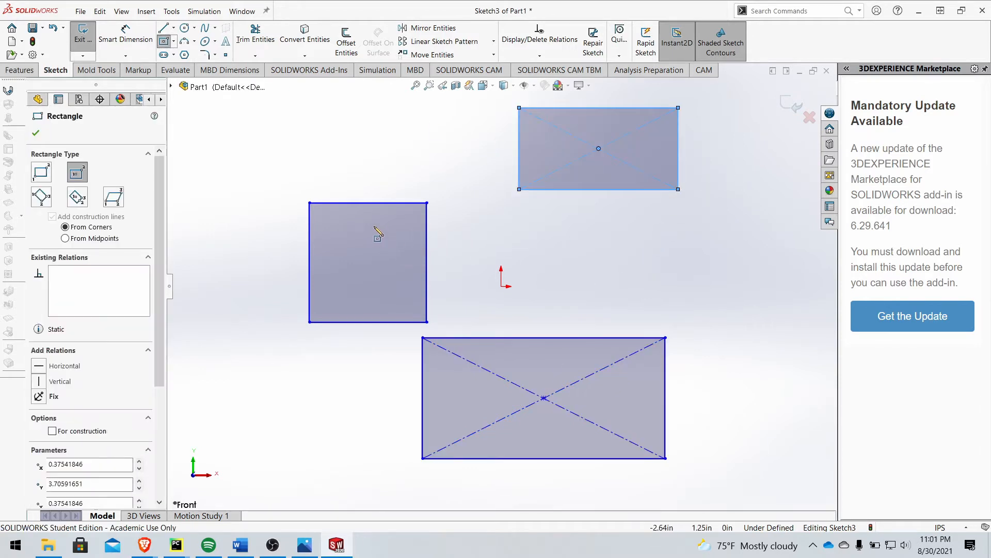
Sketch a tilted 3 point corner rectangle with its first side about 2.26 in at 68°, and delete all rectangles in the sketch
click(174, 42)
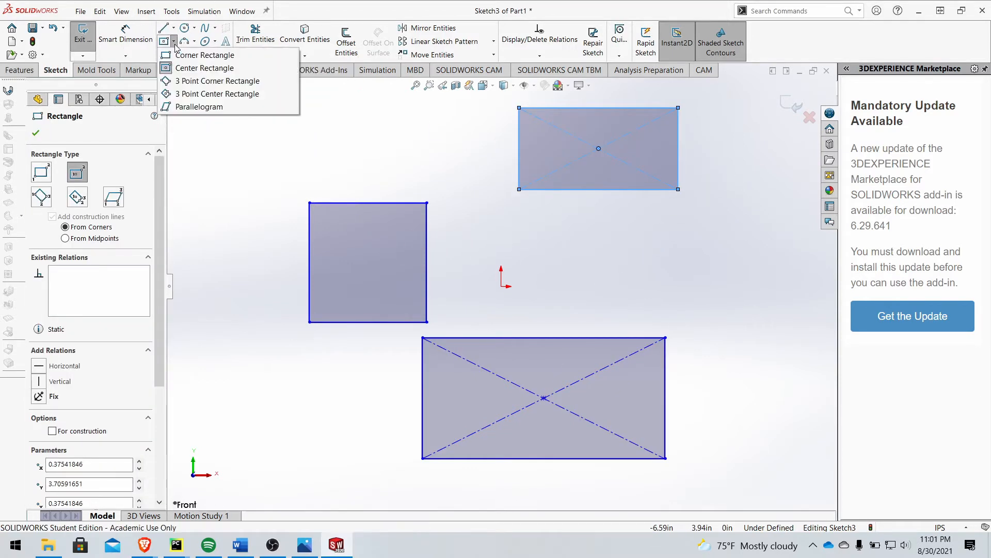
click(206, 83)
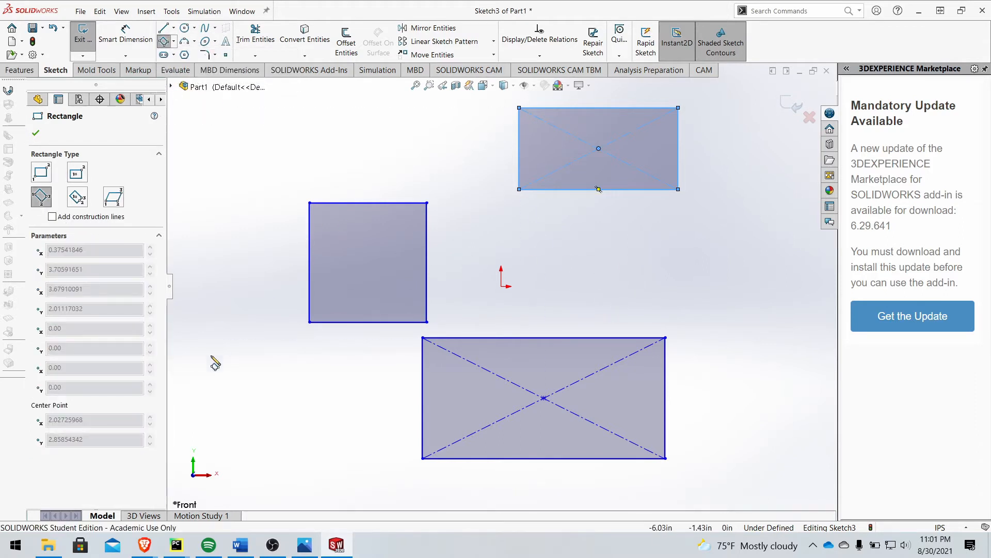
click(244, 395)
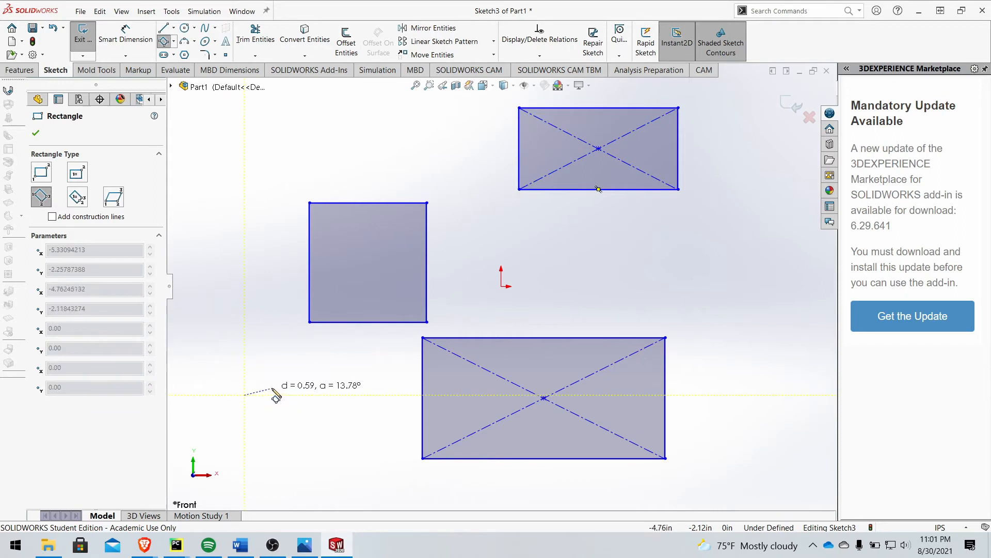
click(285, 295)
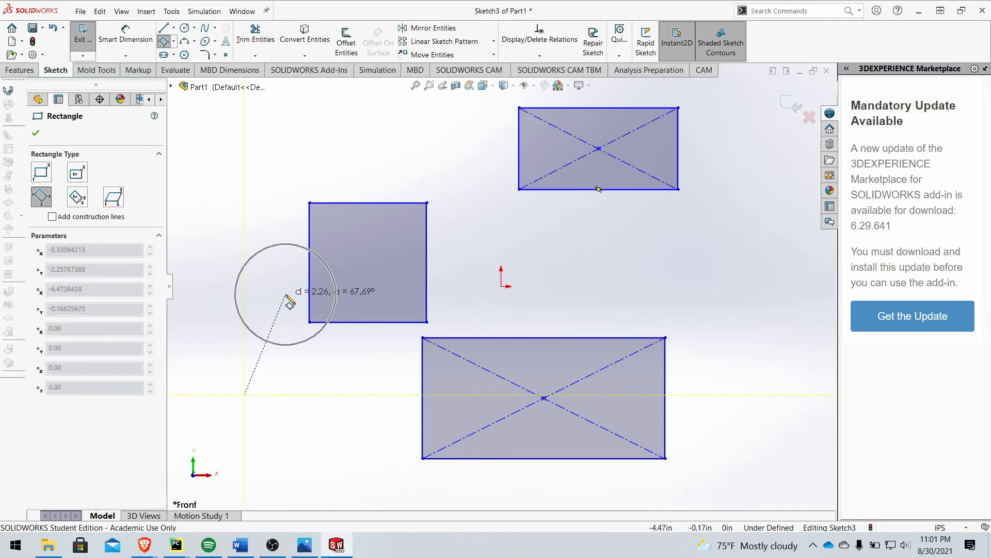
click(397, 391)
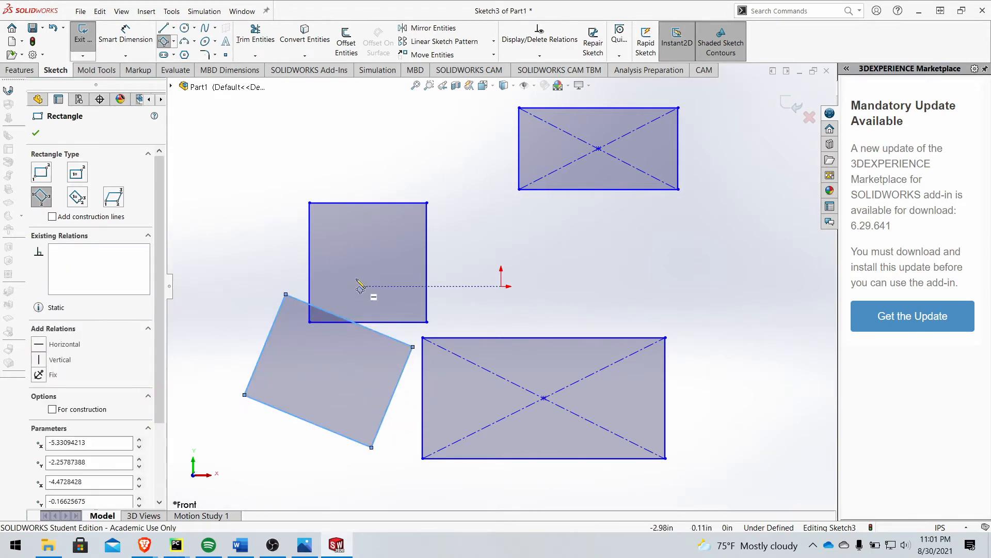
click(35, 134)
mouse_move(205, 86)
mouse_down()
mouse_move(739, 445)
mouse_move(753, 486)
mouse_up()
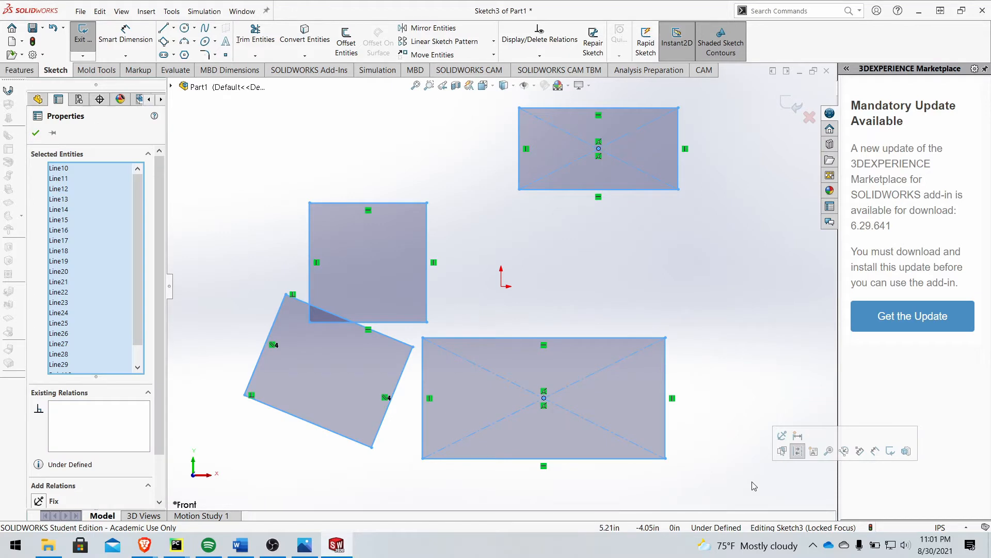
key(Delete)
Sketch a center-point circle with a radius of about 2.24 in, up and left of the origin
click(184, 27)
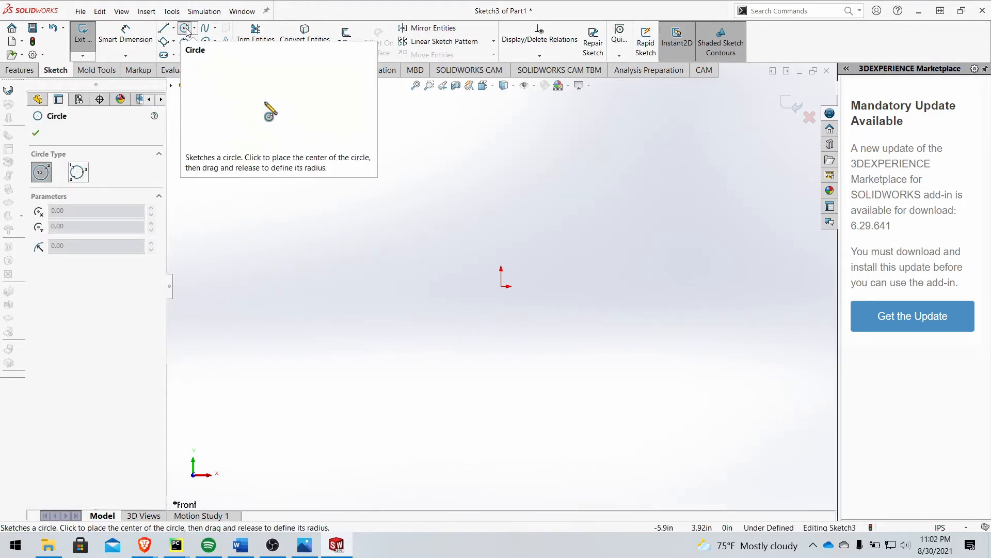
click(312, 195)
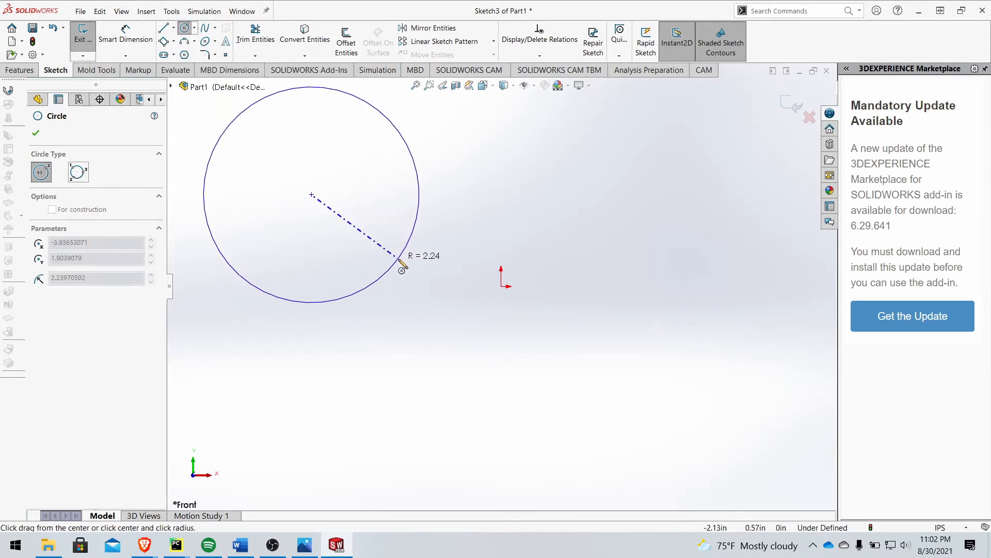
click(400, 262)
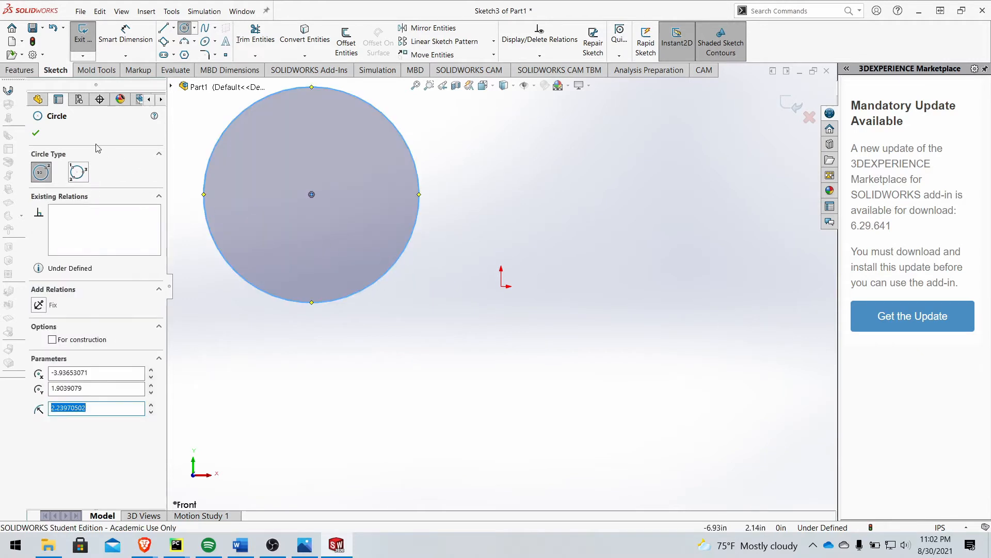
click(40, 133)
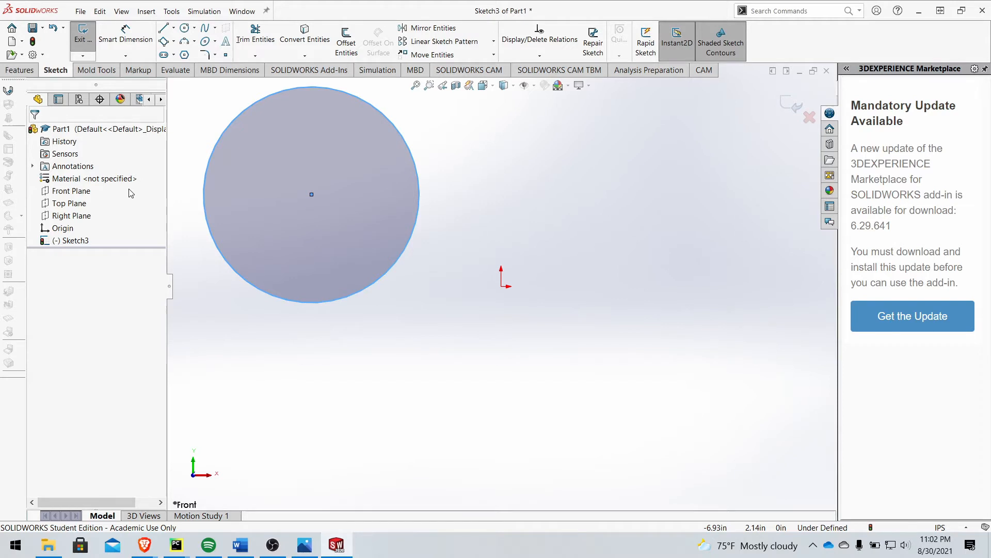
Add a Coincident relation between the circle's center point and the origin
ctrl+click(311, 195)
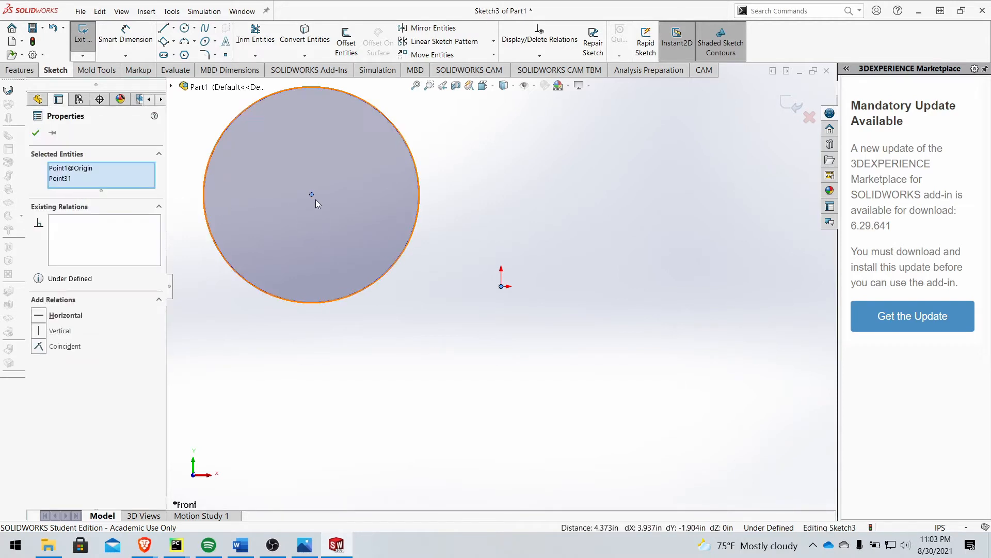
click(472, 243)
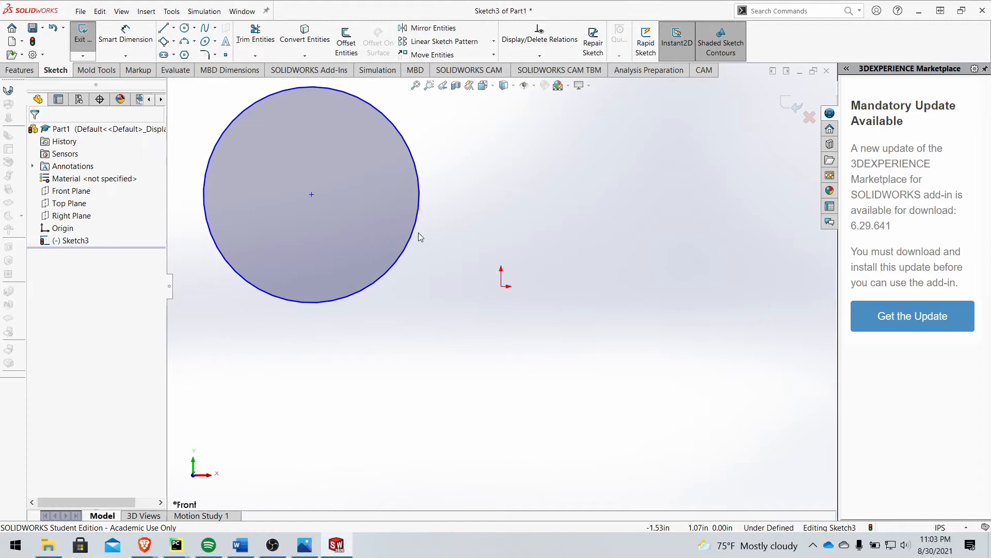
click(311, 195)
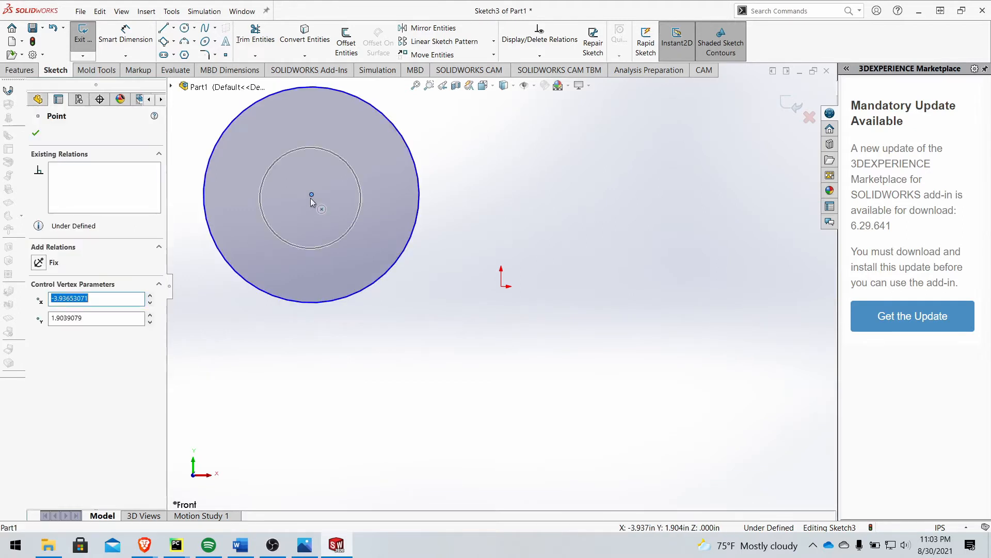
ctrl+click(502, 287)
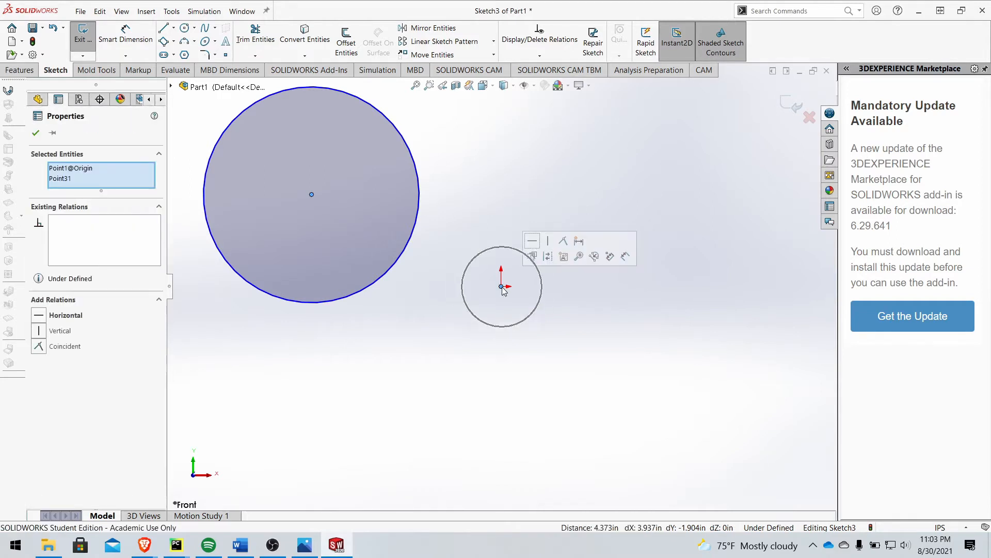
click(40, 347)
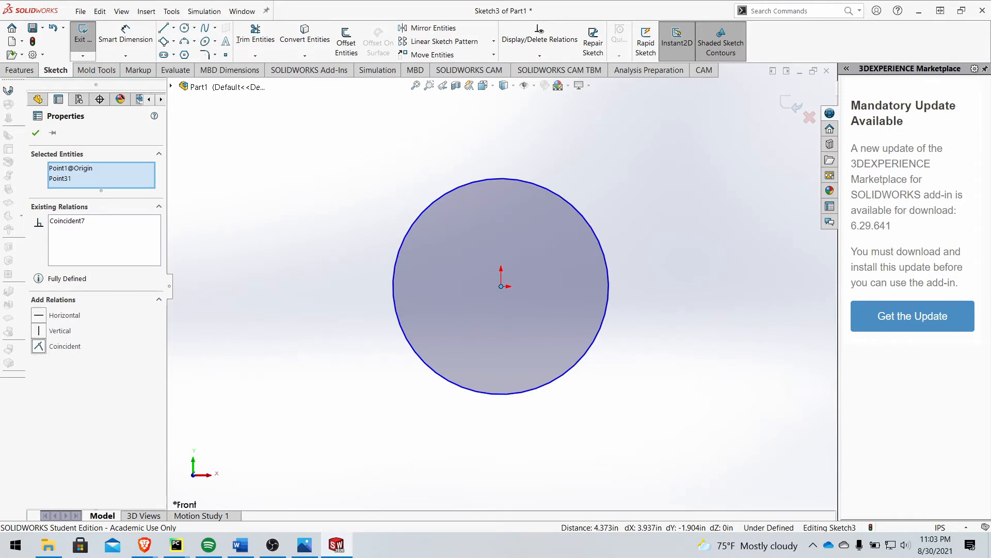
click(35, 133)
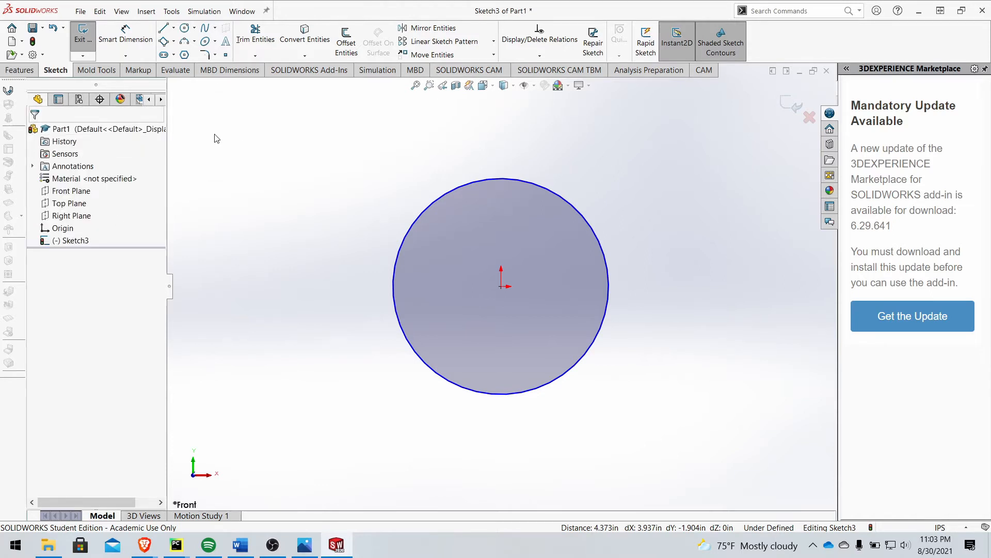
Dimension the diameter of the circle centered on the origin and set it to 3 in
click(145, 41)
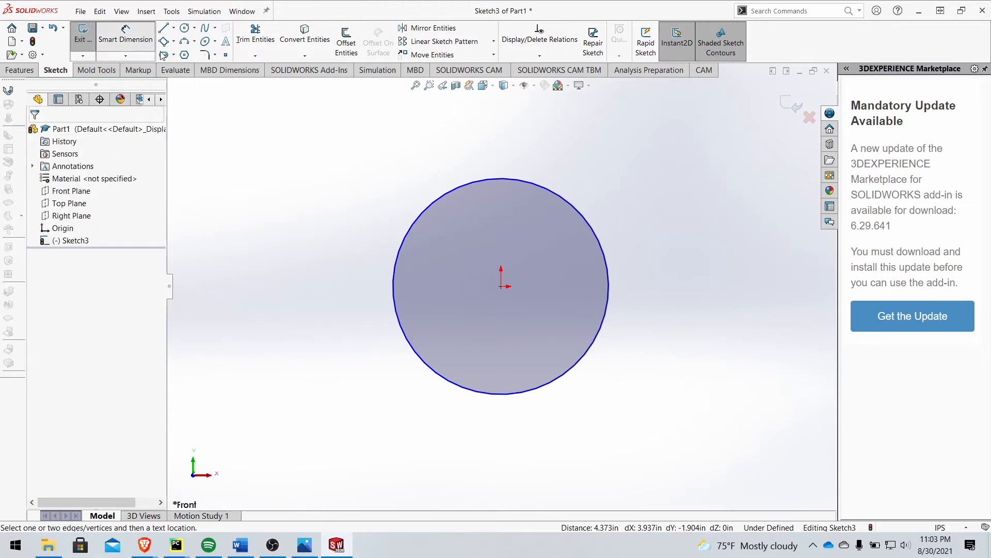
click(422, 212)
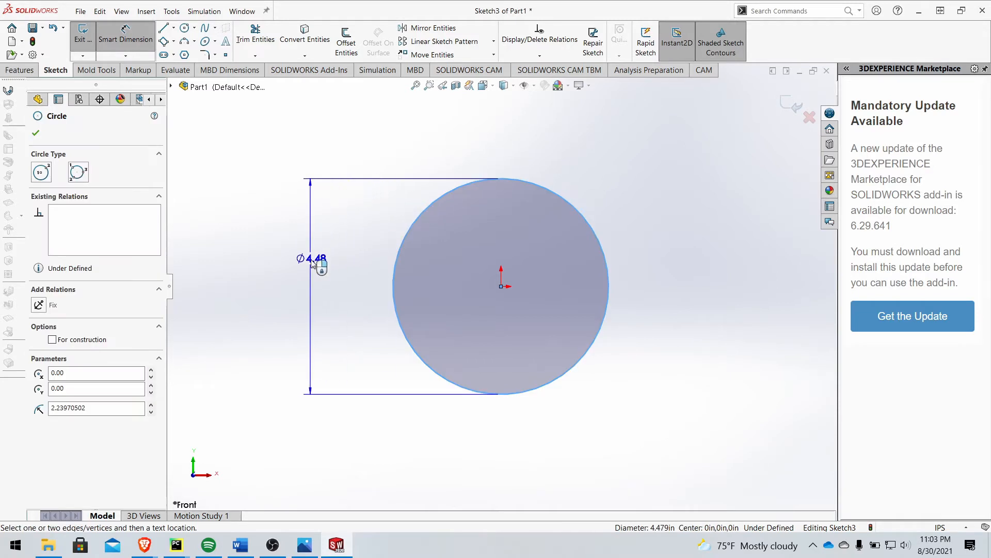
click(315, 264)
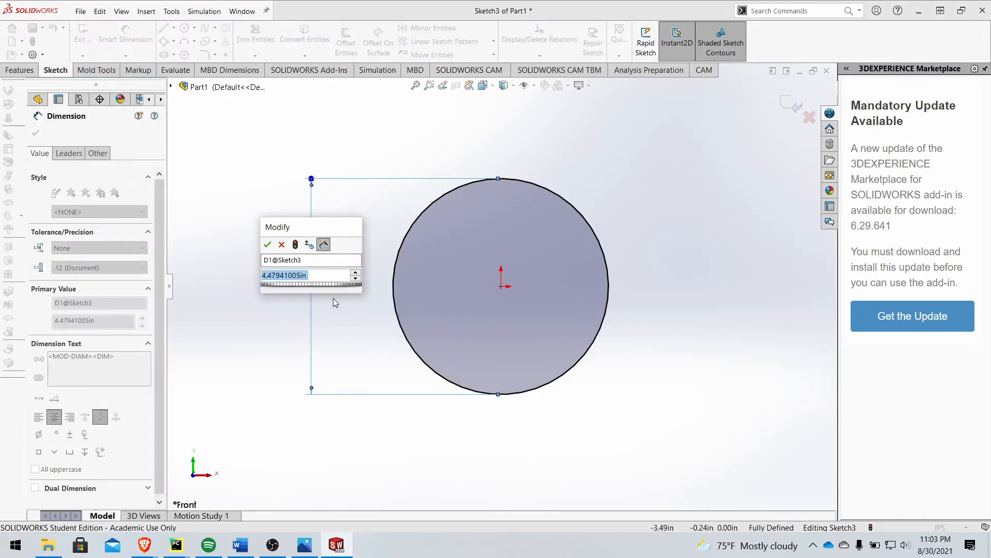
text(3)
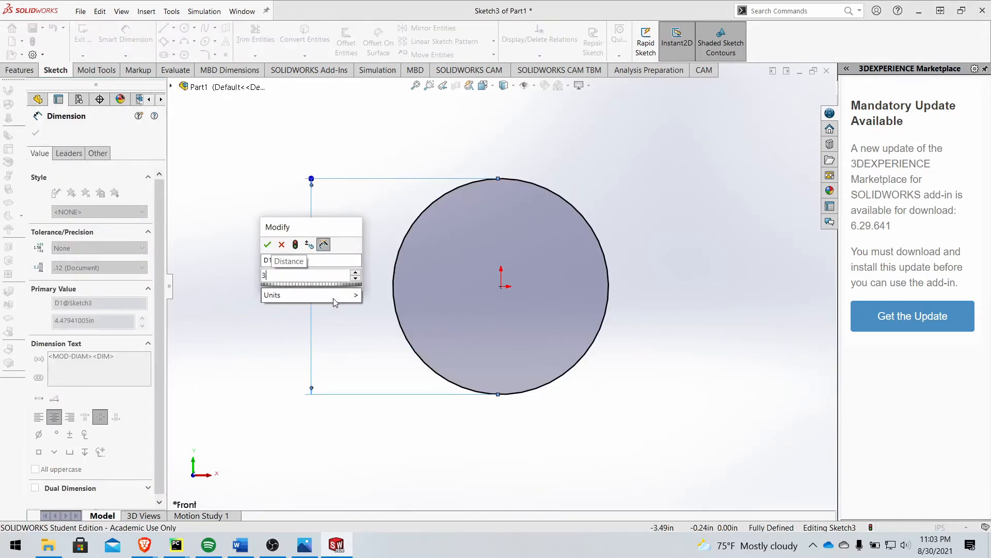
key(Return)
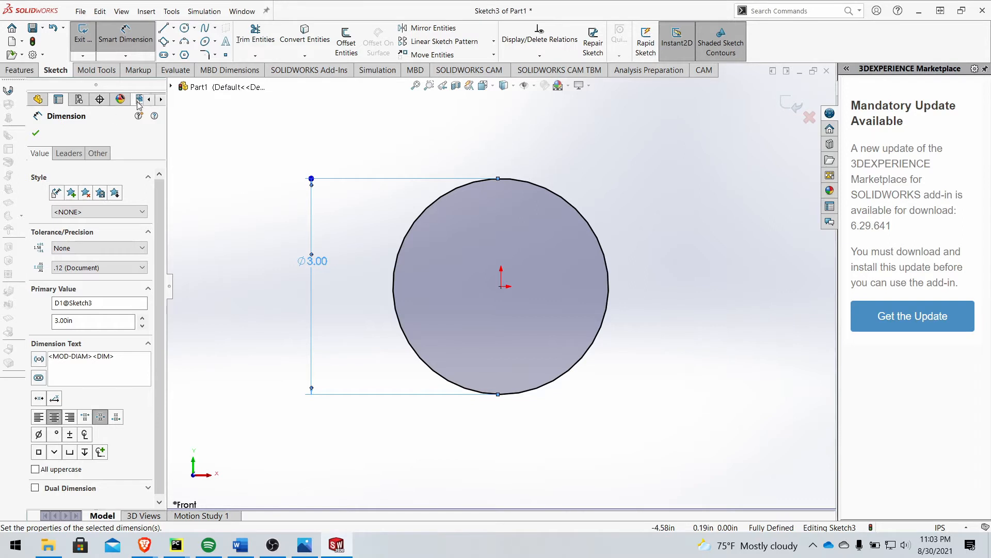
click(36, 133)
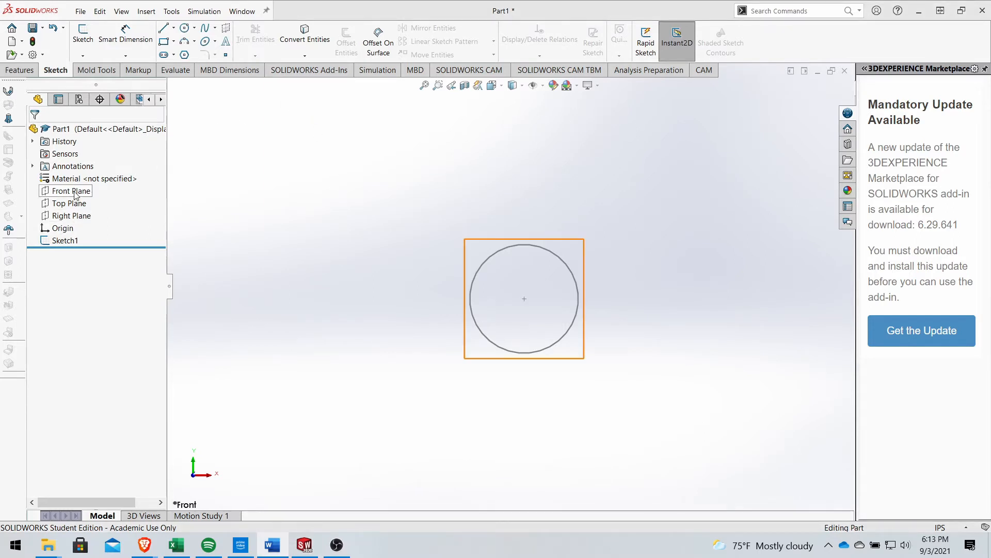
Start a sketch on the Front Plane and draw a corner rectangle about 5.8 × 4.1 in around the circle
click(72, 191)
click(84, 178)
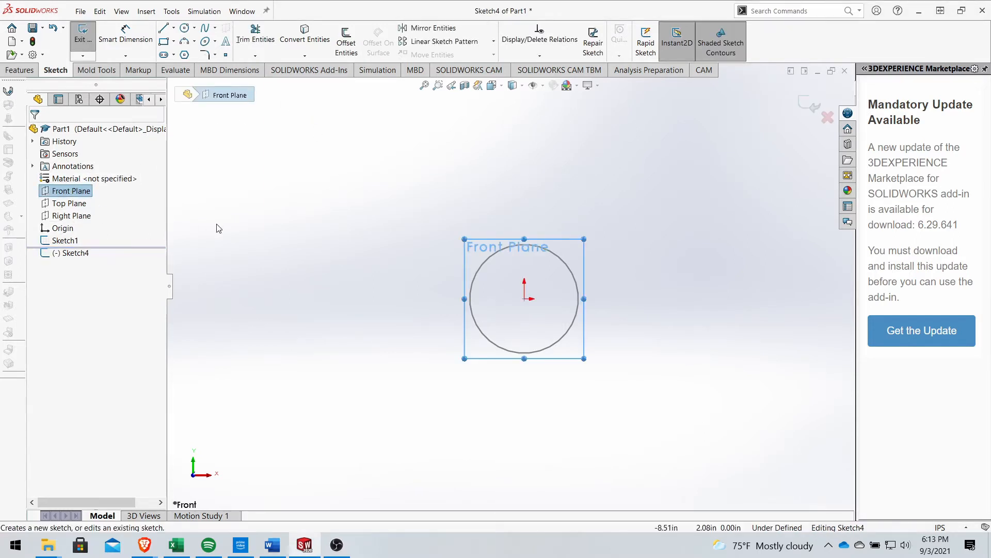
click(164, 42)
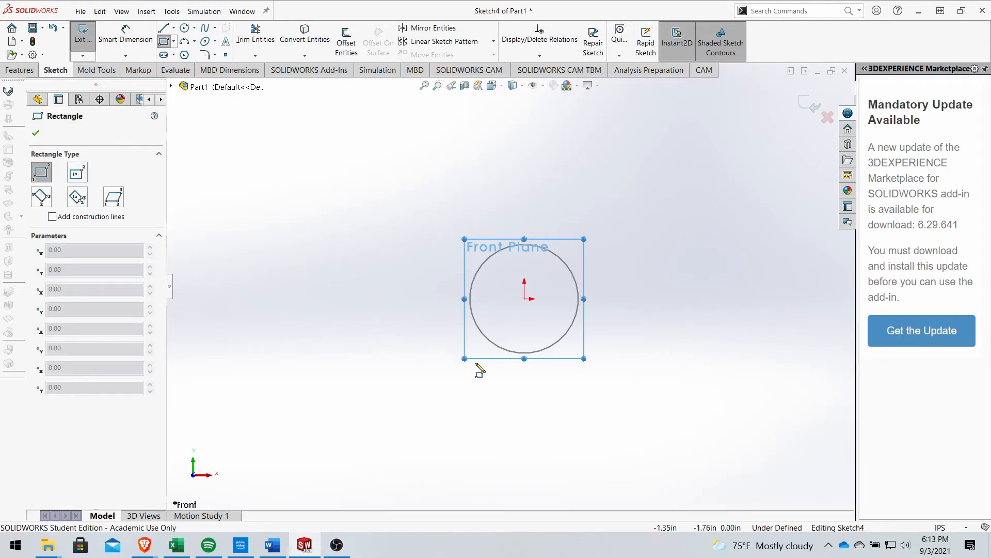
click(444, 370)
click(654, 221)
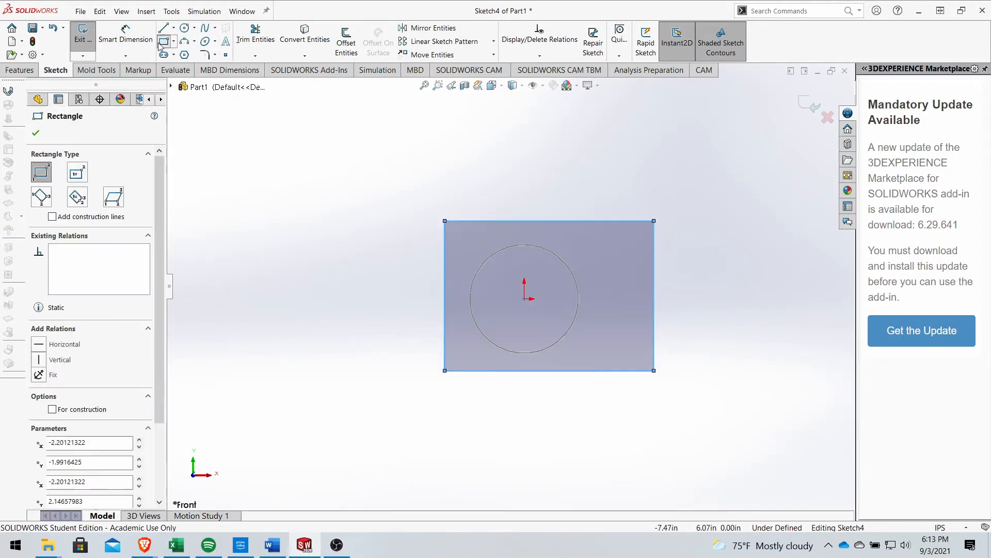
Dimension the rectangle's bottom edge and left edge each 2 in from the origin
click(136, 40)
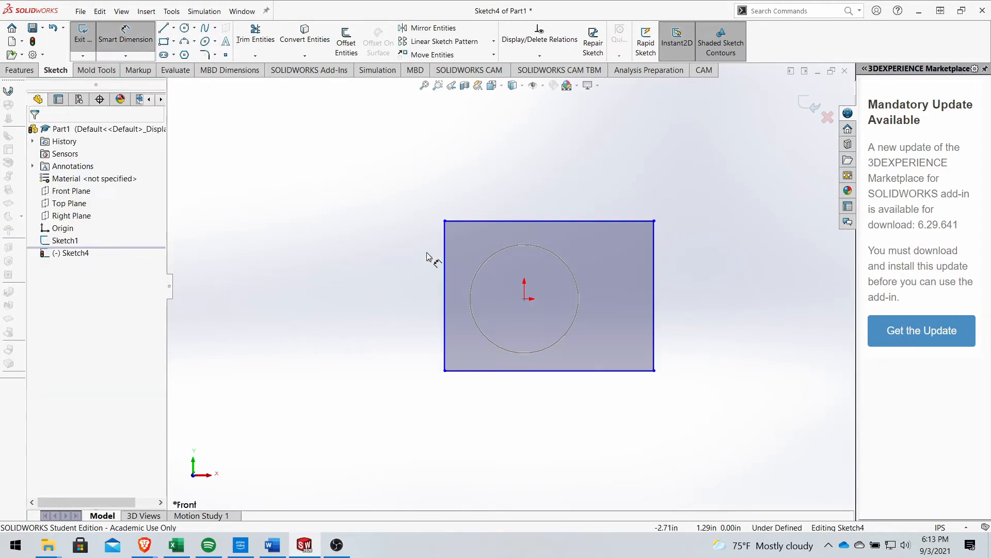
click(524, 298)
click(491, 371)
click(385, 338)
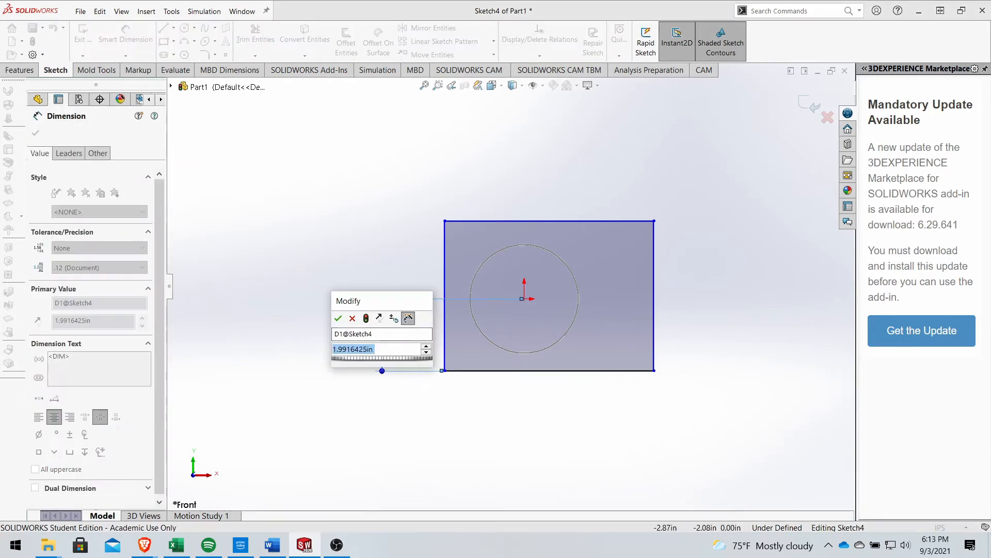
text(2)
key(Return)
click(446, 320)
click(497, 417)
text(21045014in)
key(Return)
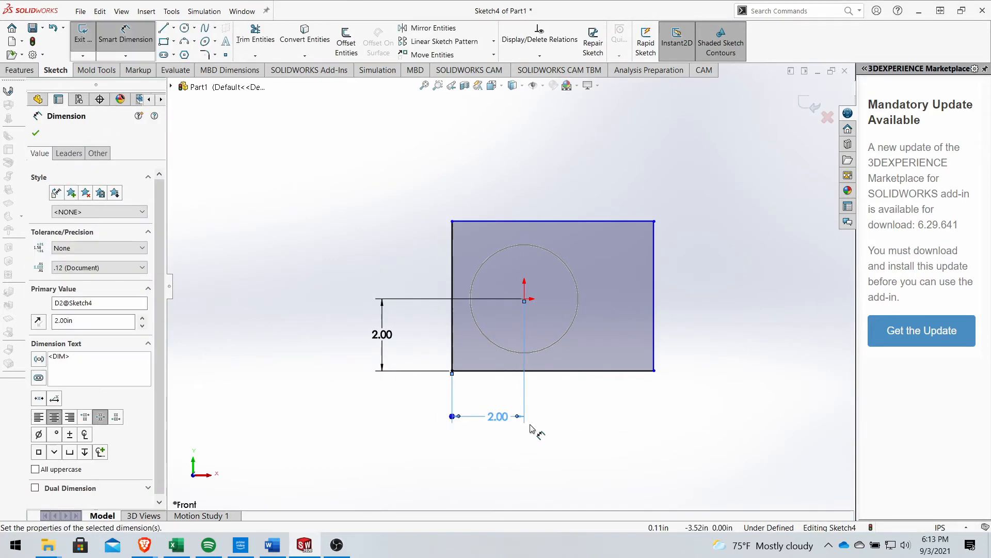
Dimension the rectangle's left edge to 4 in high and its bottom edge to 4 in wide
click(452, 338)
click(339, 300)
text(4.15558749in)
key(Return)
click(553, 371)
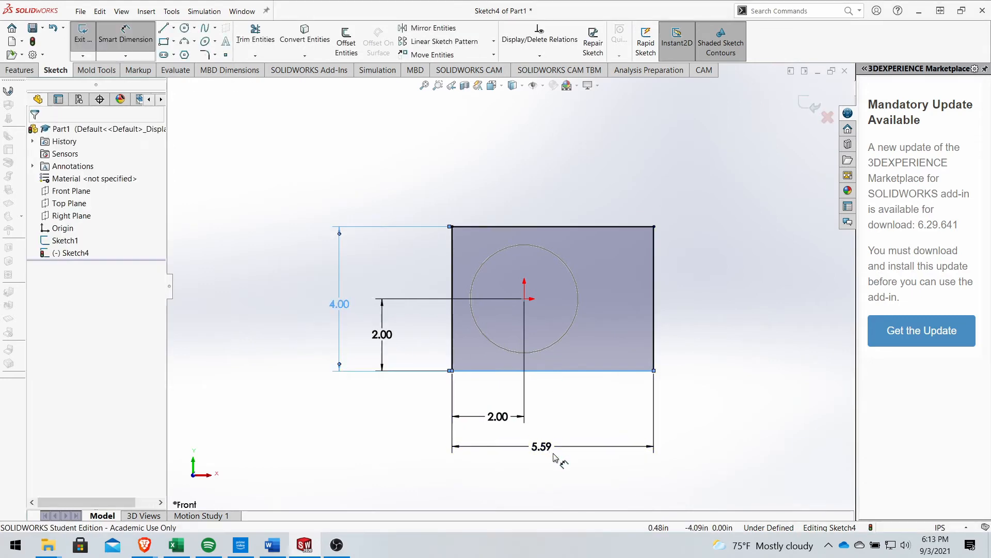
click(559, 459)
text(4)
key(Return)
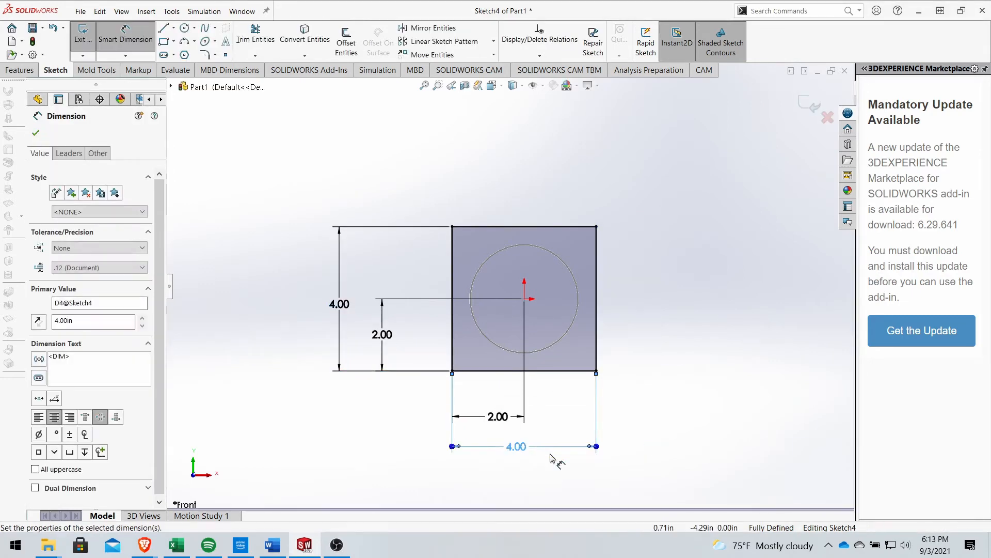
Add a redundant 4 in height dimension to the rectangle's right edge and leave it driving
click(598, 280)
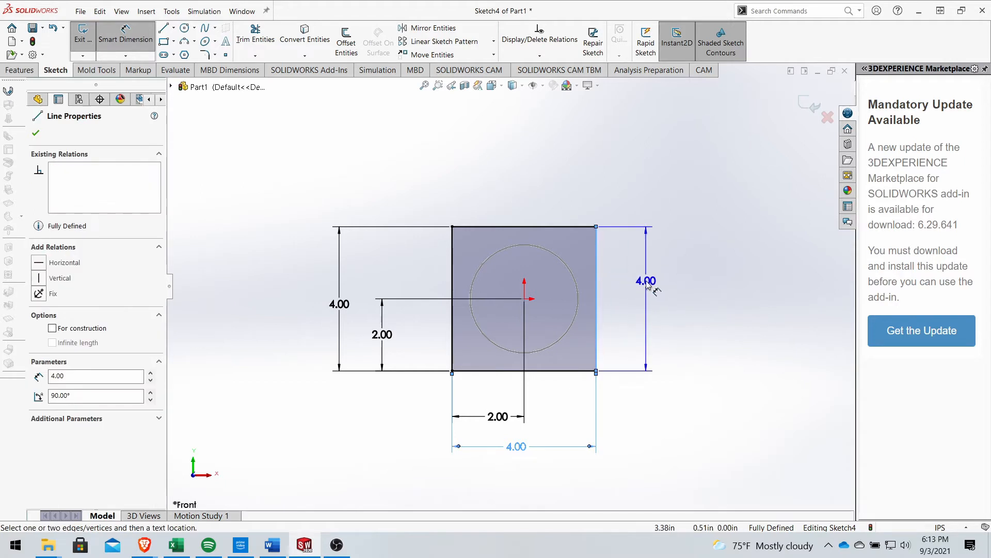
click(647, 282)
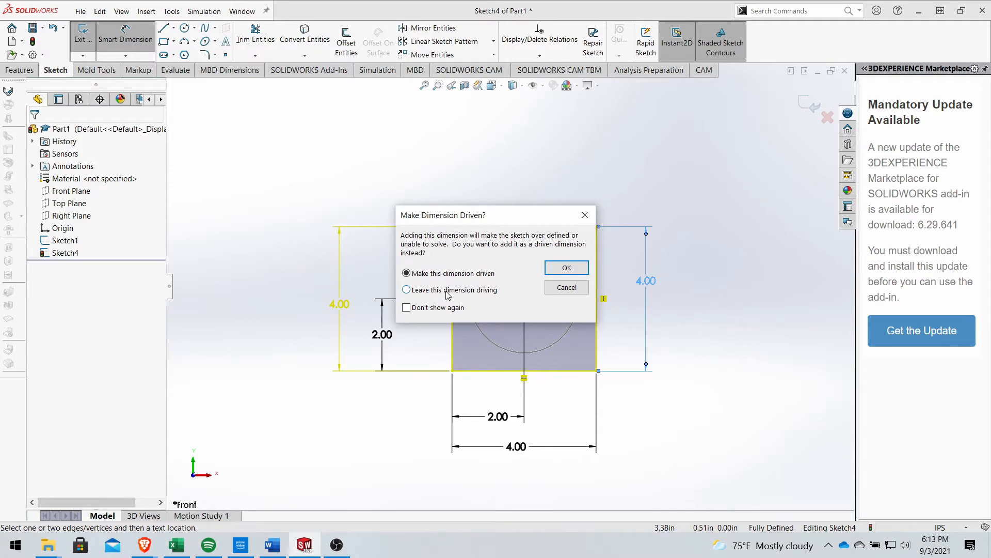
click(560, 269)
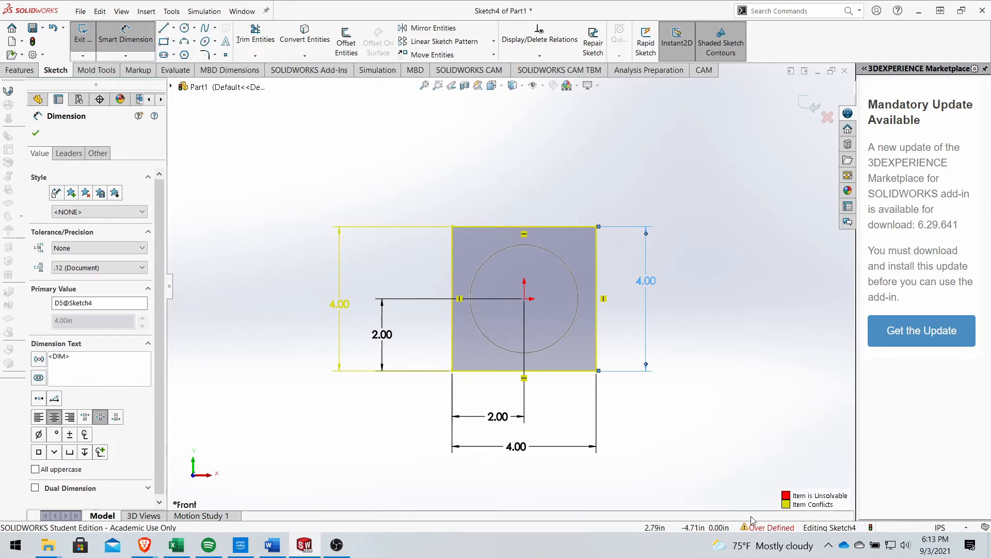
click(36, 133)
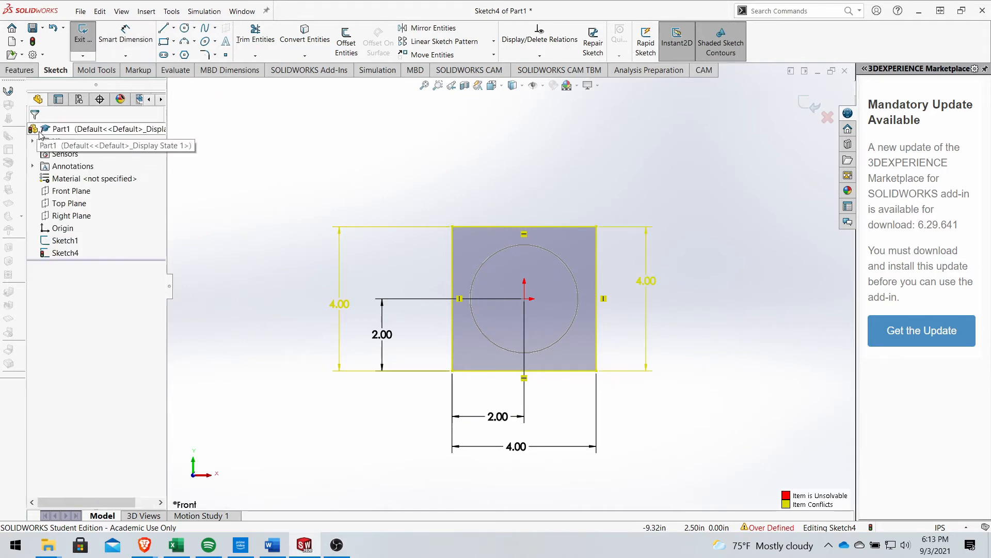
Exit the over-defined rectangle sketch, dismiss its error report, and delete the sketch from the part
click(88, 44)
click(372, 81)
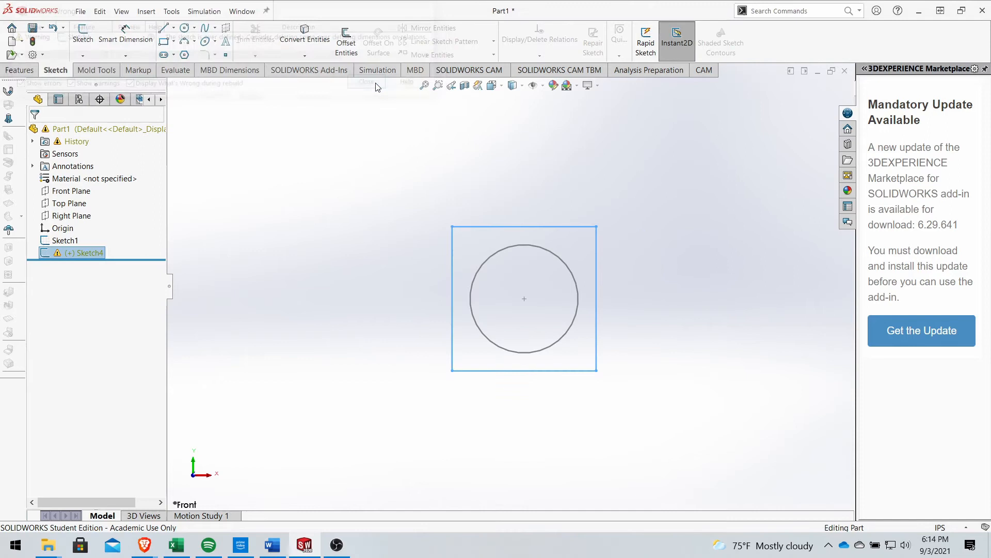
right_click(105, 253)
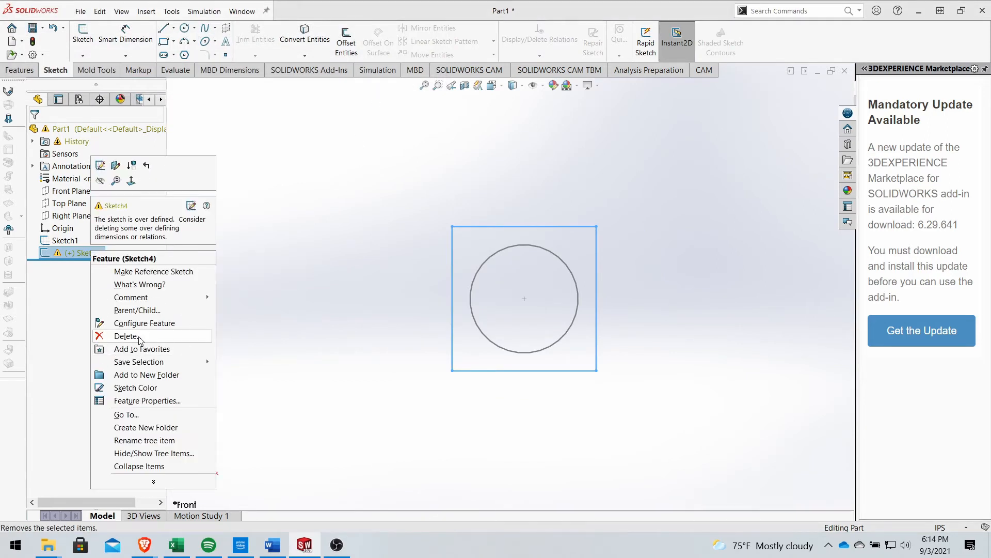
click(138, 336)
click(573, 204)
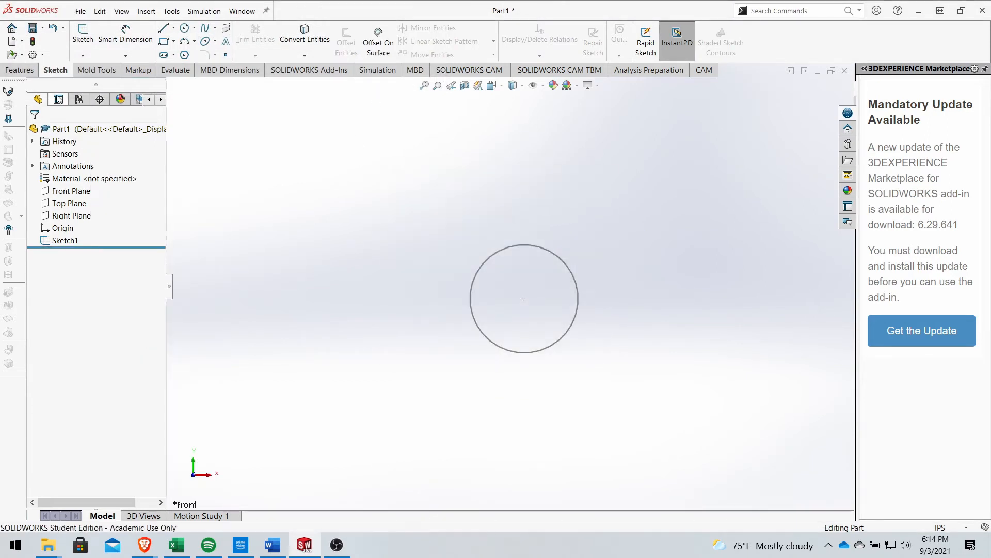
Extrude the circle sketch as a blind boss with a depth of 0.75 in
click(18, 75)
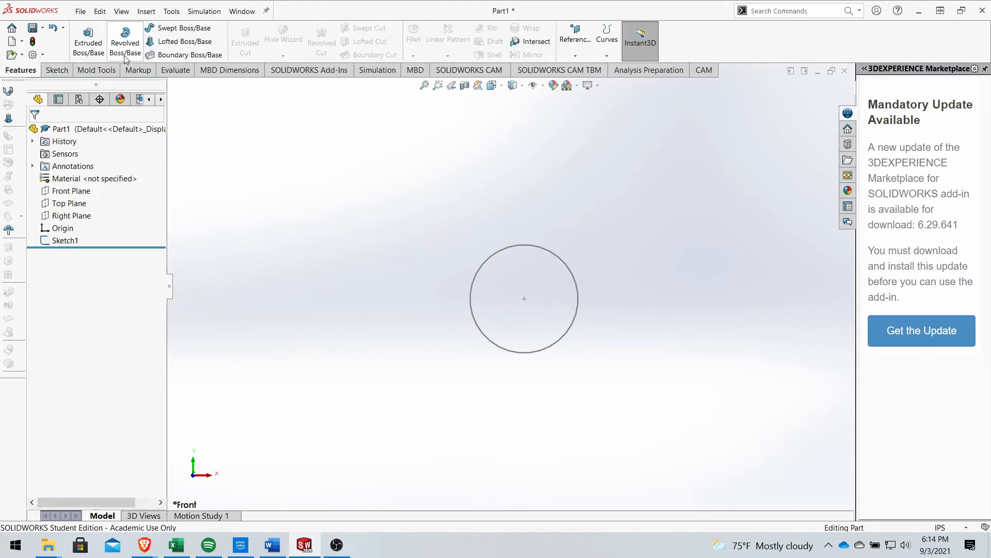
click(91, 44)
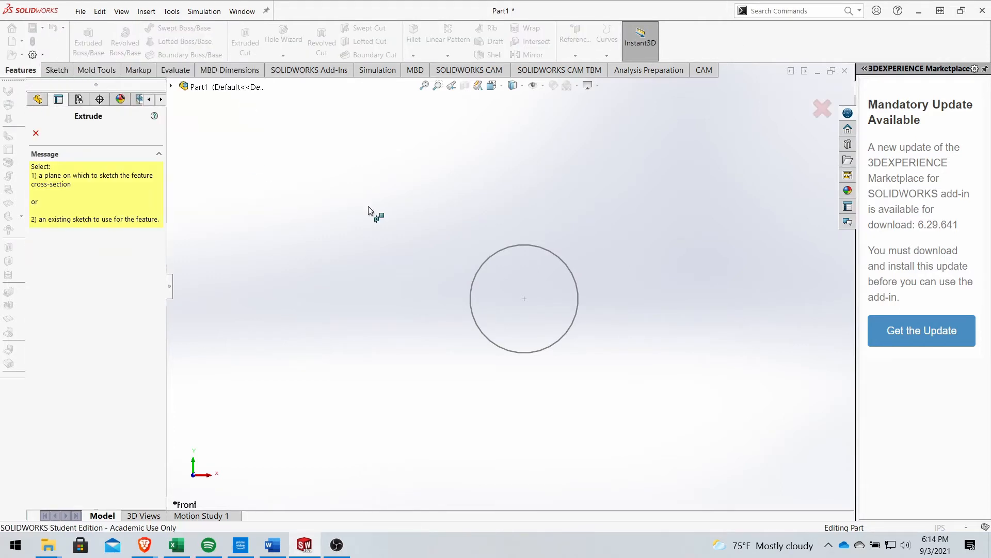
click(486, 261)
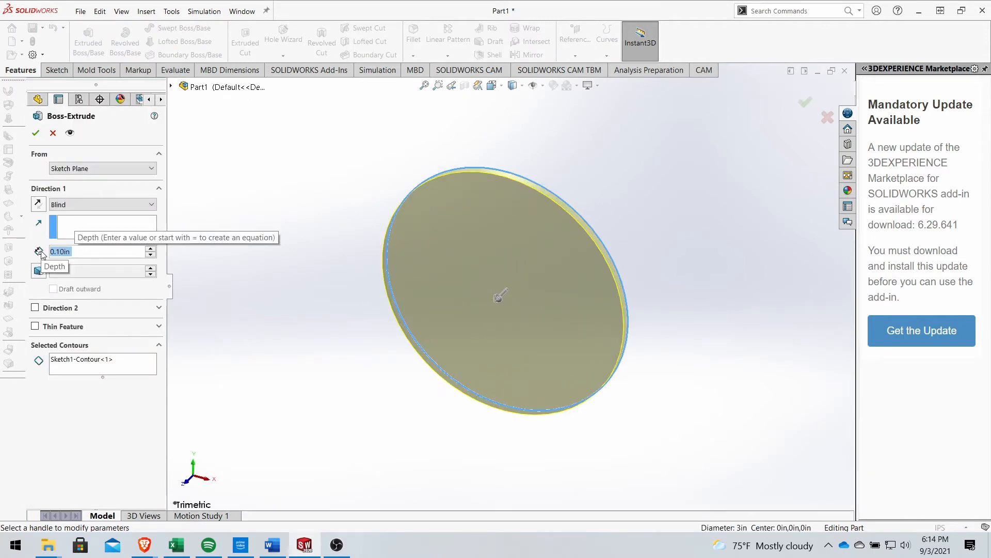
text(0.7)
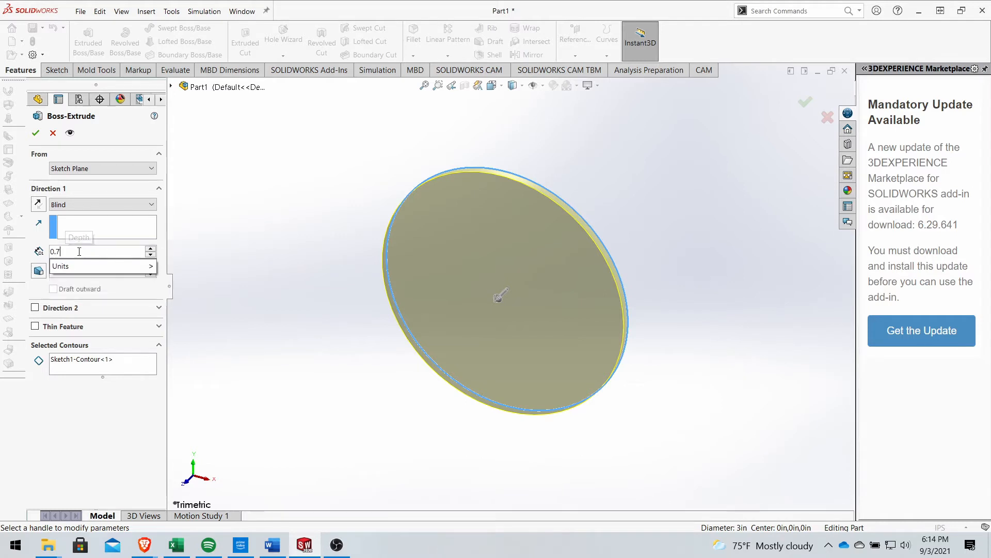
key(Return)
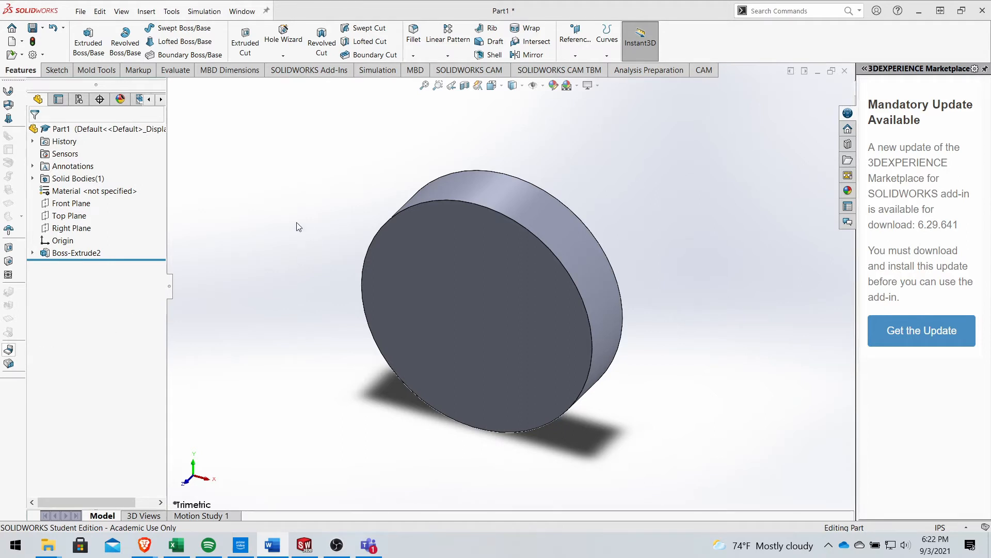
On the Right Plane, viewed normal, sketch a circle with a radius of about 0.29 in centered on the midpoint of the disc's top edge
click(69, 230)
right_click(71, 235)
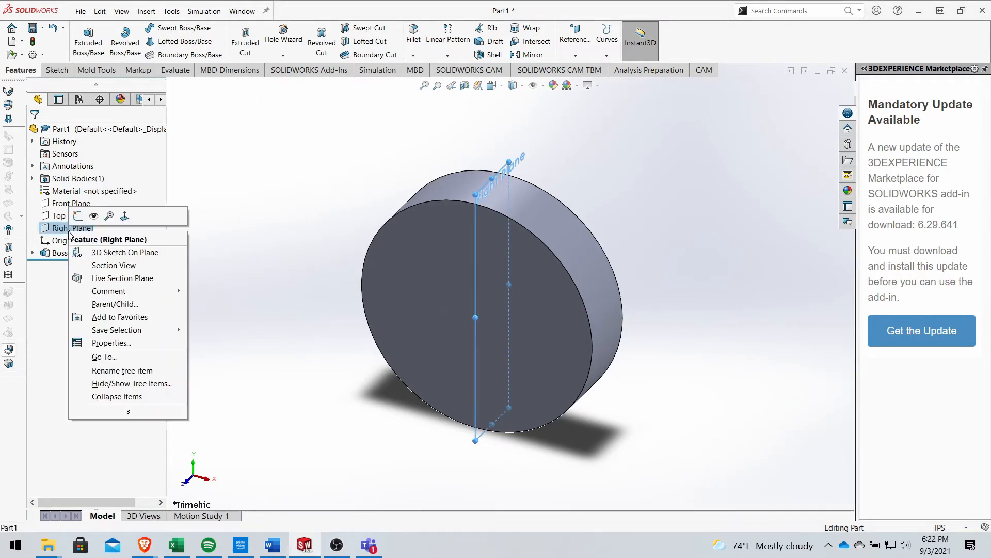
click(124, 217)
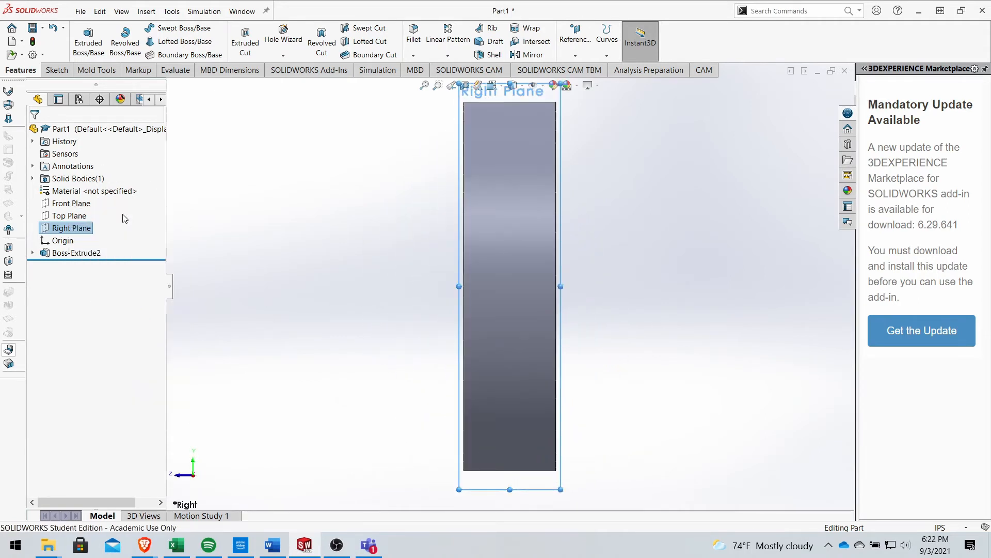
right_click(88, 229)
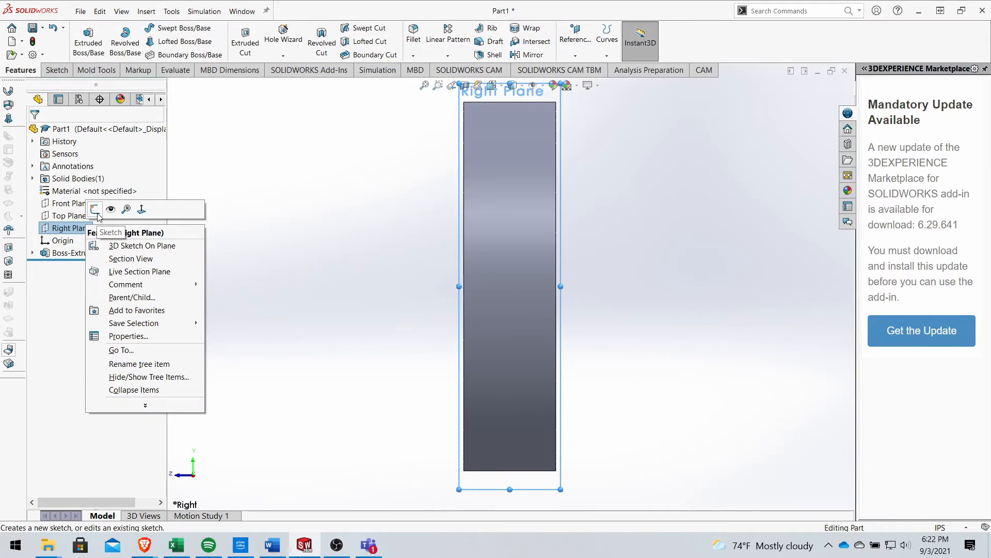
click(96, 210)
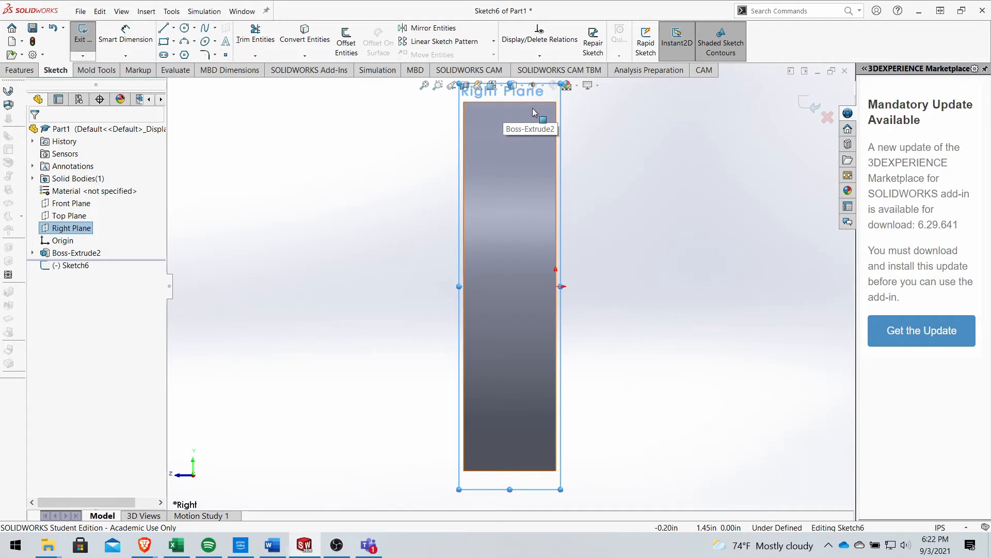
click(185, 28)
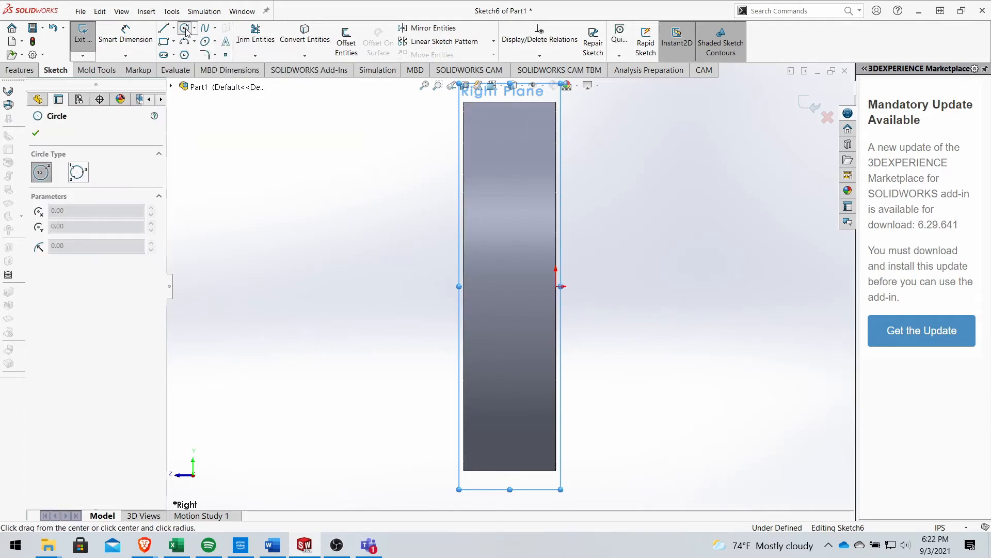
click(510, 103)
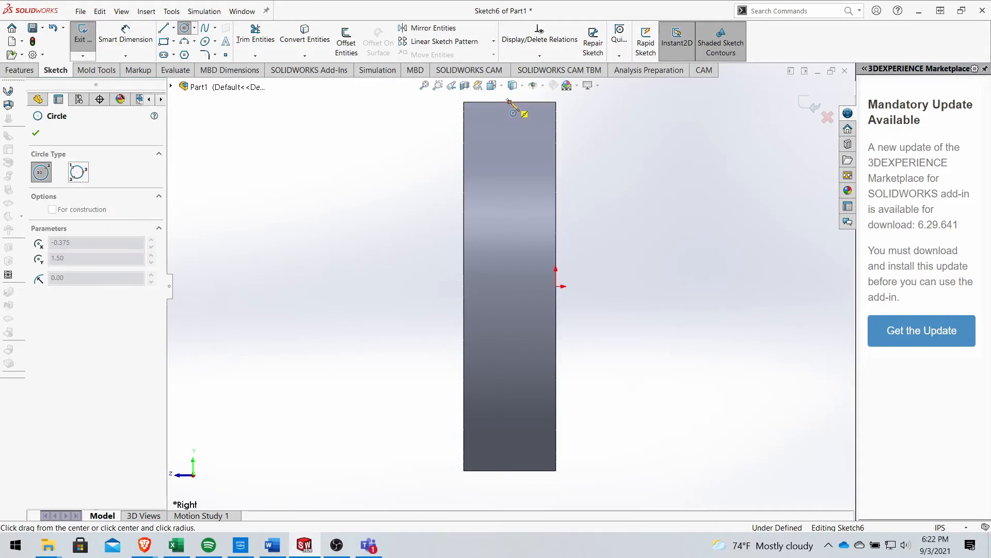
click(540, 123)
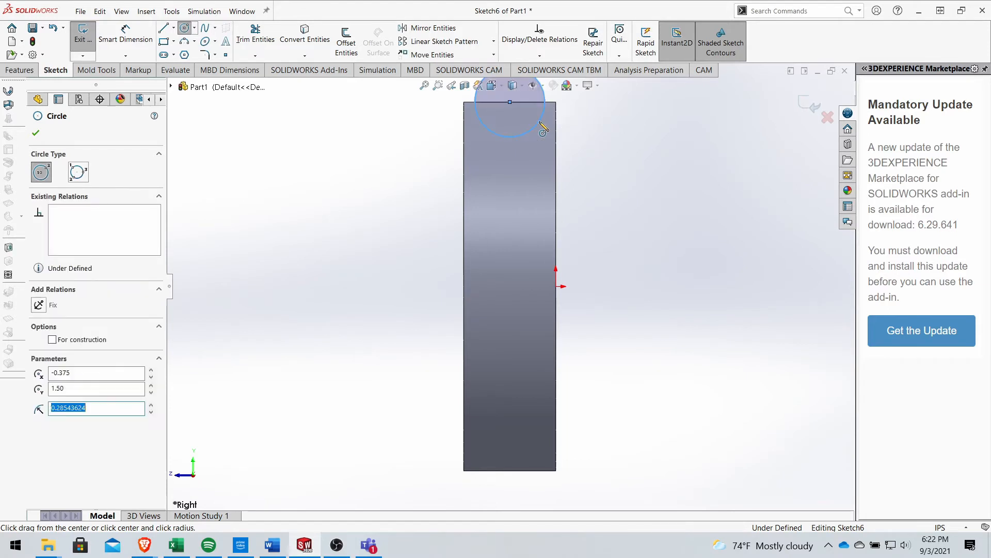
Dimension the circle on the disc's top edge to a diameter of 0.5 in
click(148, 38)
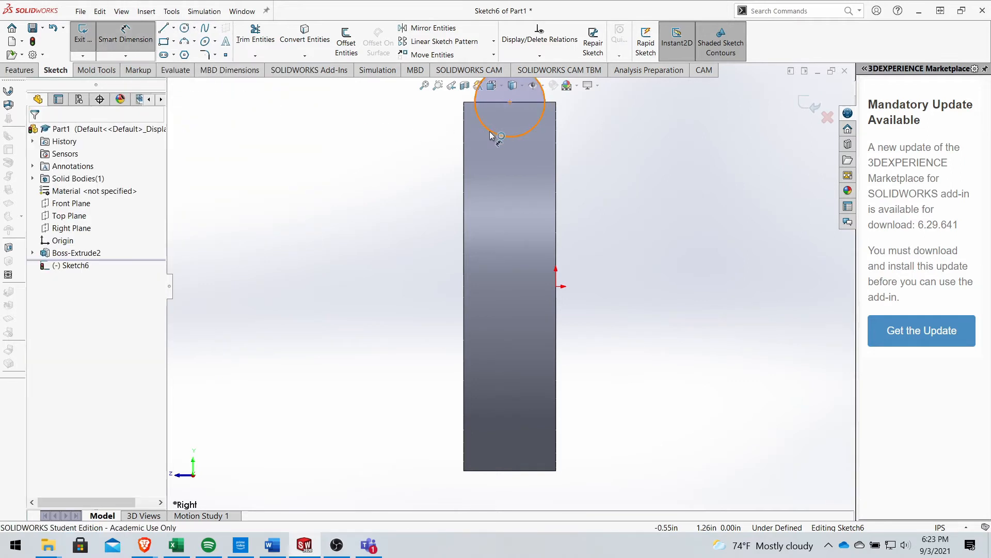
click(510, 137)
click(630, 158)
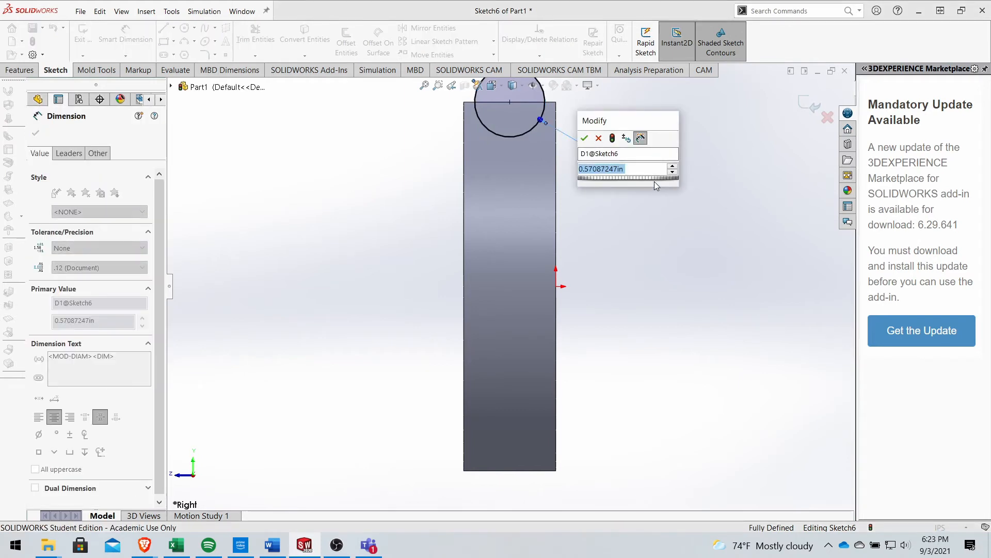
text(0.5)
key(Return)
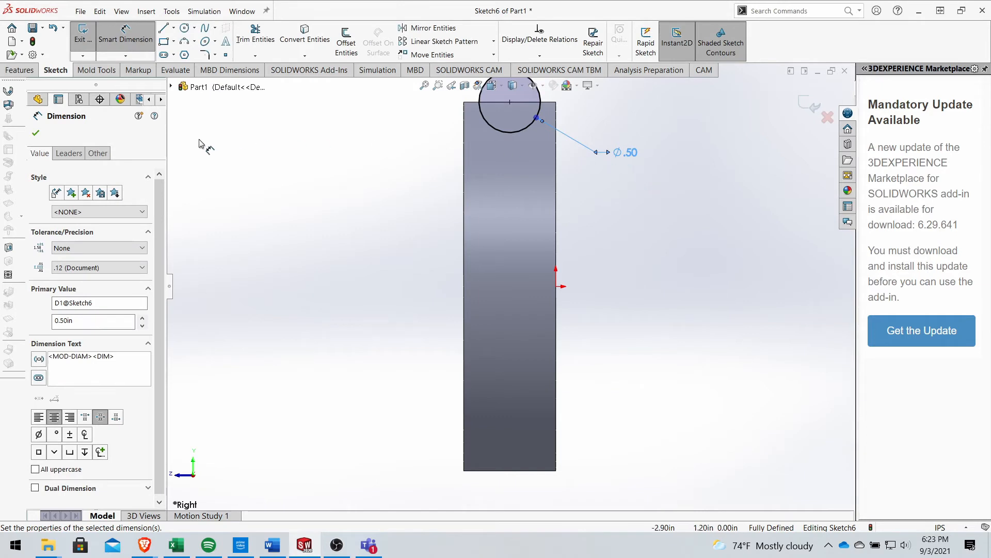
click(36, 133)
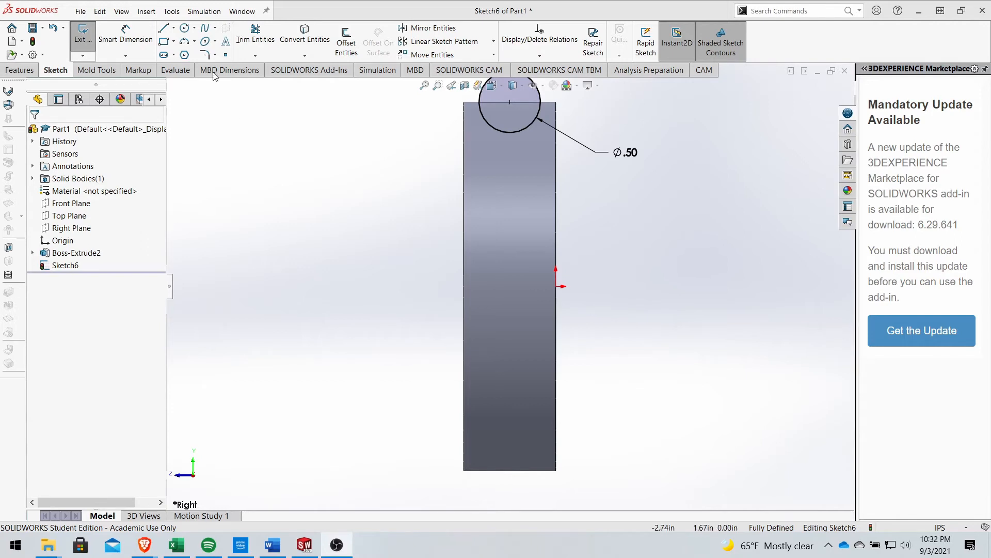
Add a horizontal, infinite-length construction centerline through the origin of the sketch
click(174, 29)
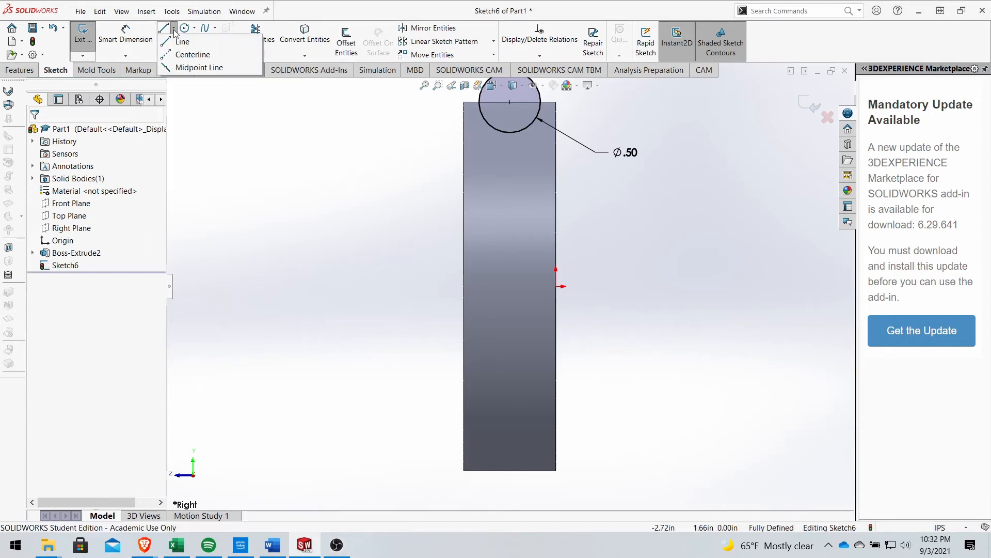
click(192, 55)
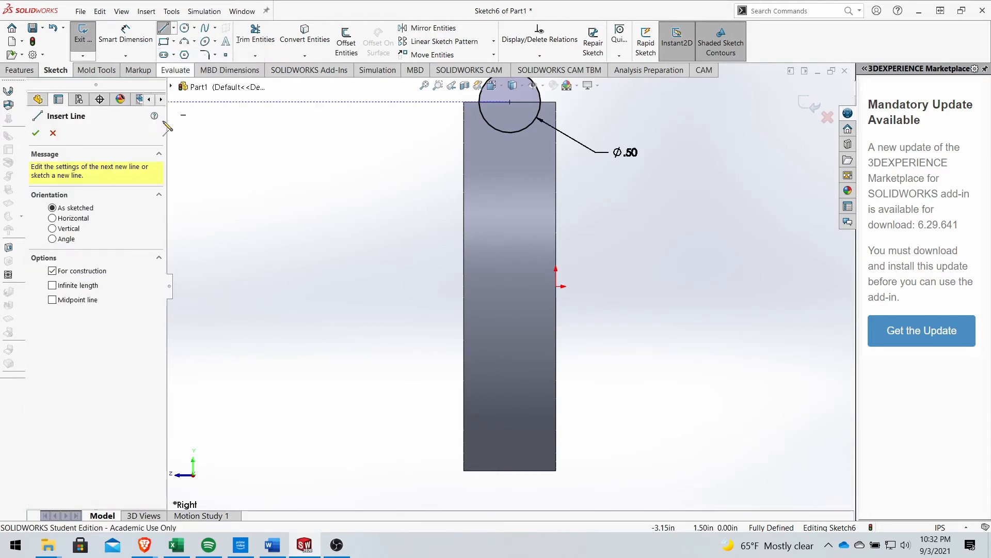
click(52, 218)
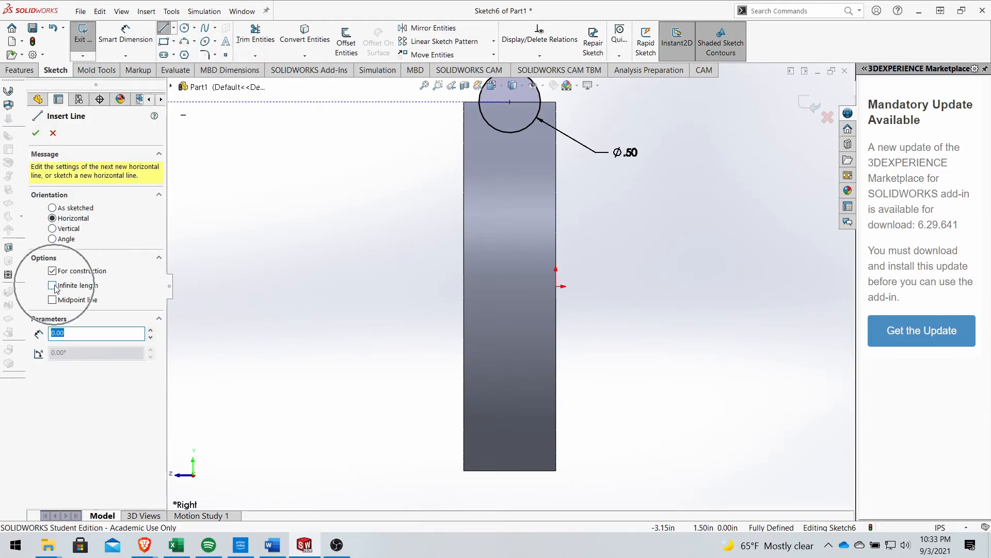
click(52, 286)
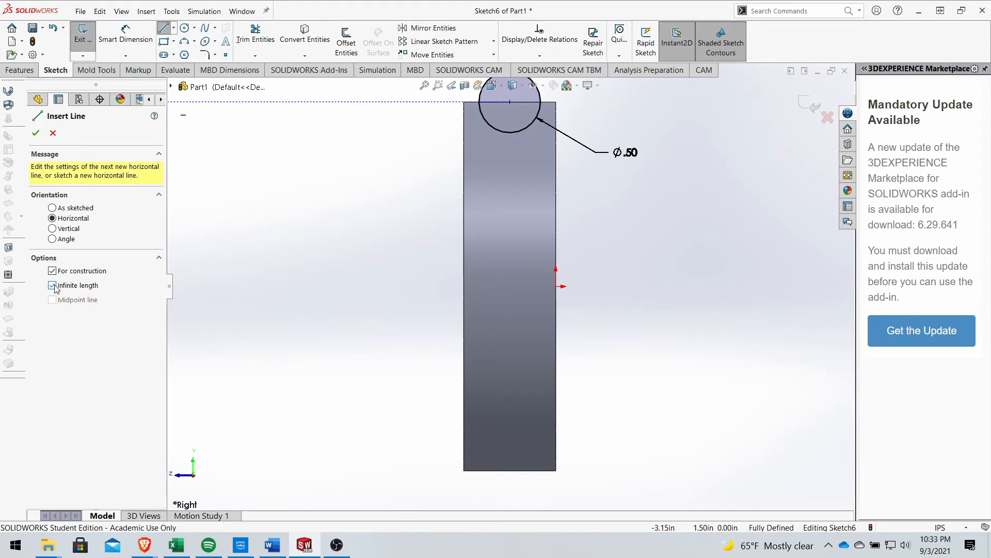
click(556, 286)
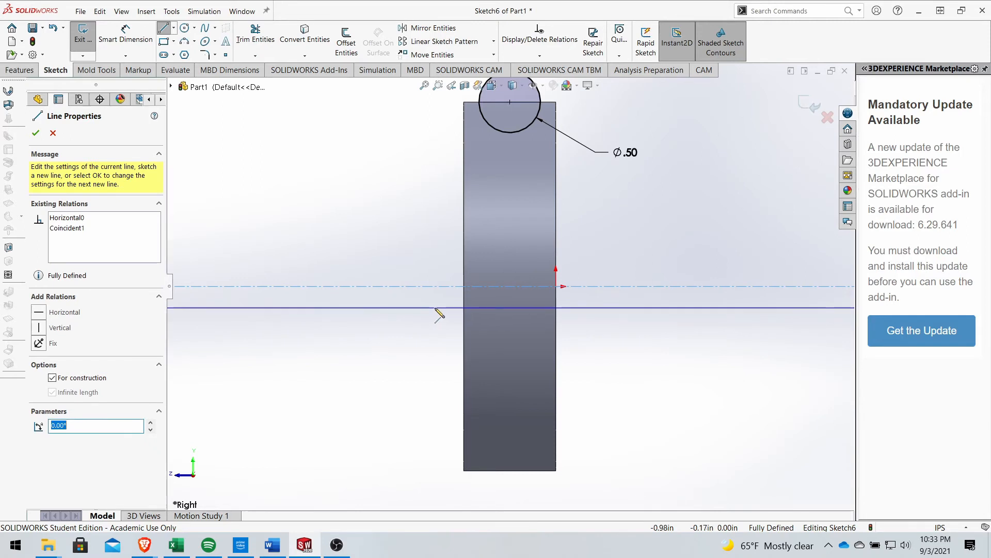
click(37, 134)
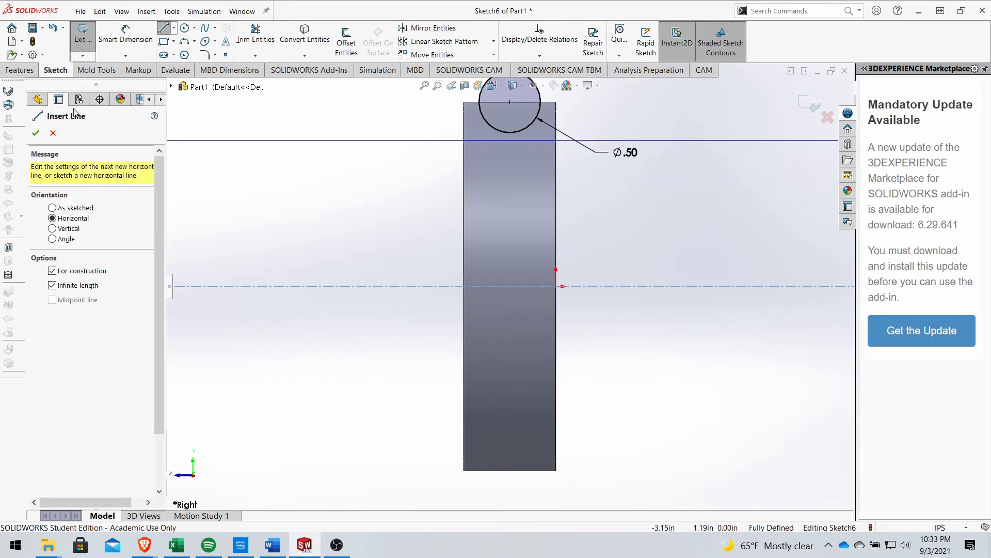
click(36, 132)
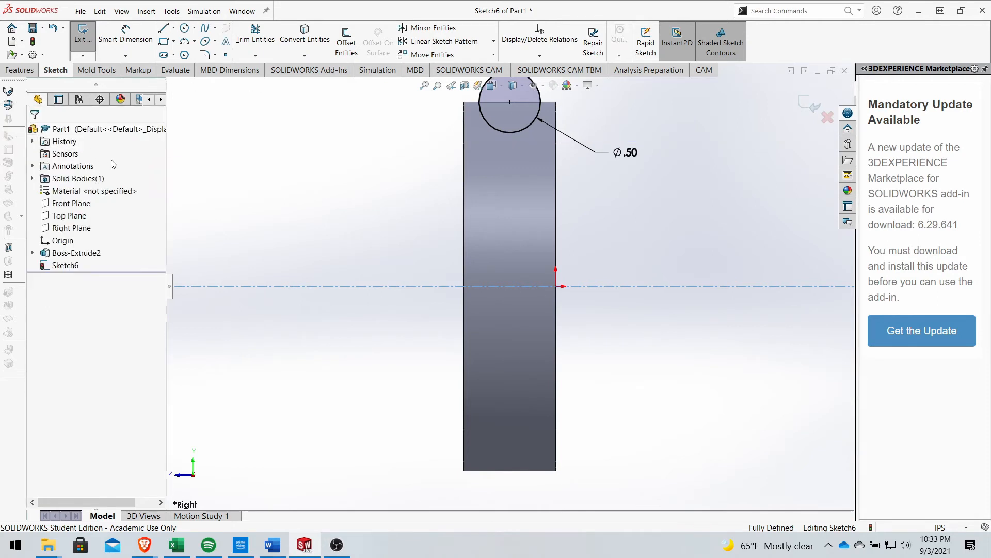
Cut a groove into the disc's rim by revolving the circle 360° about the horizontal centerline with Revolved Cut
click(20, 70)
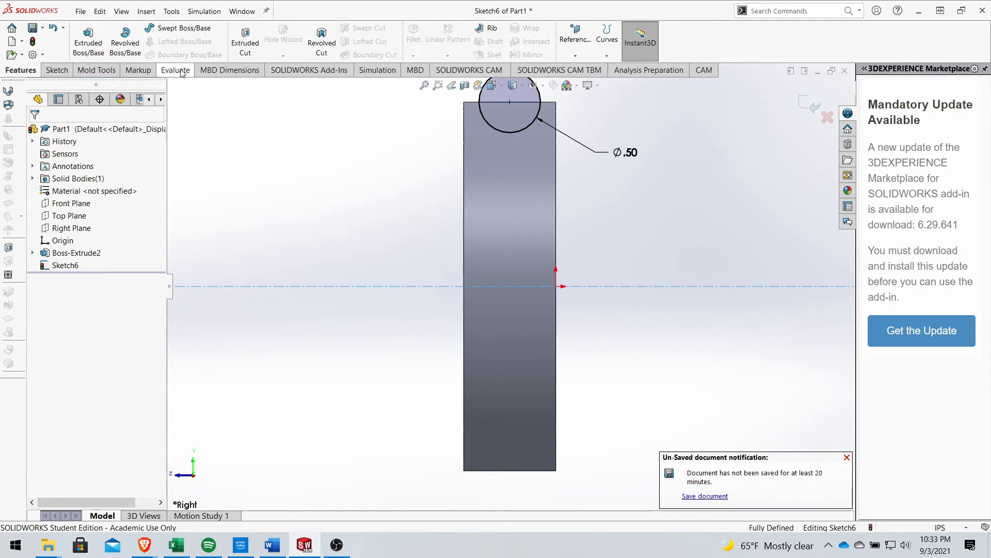
click(323, 37)
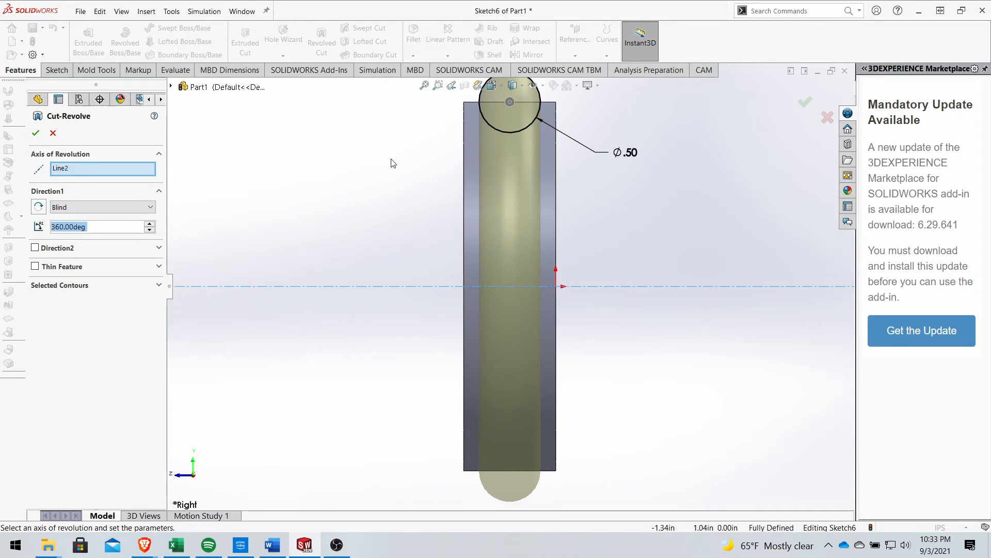
middle_drag(393, 163, 476, 197)
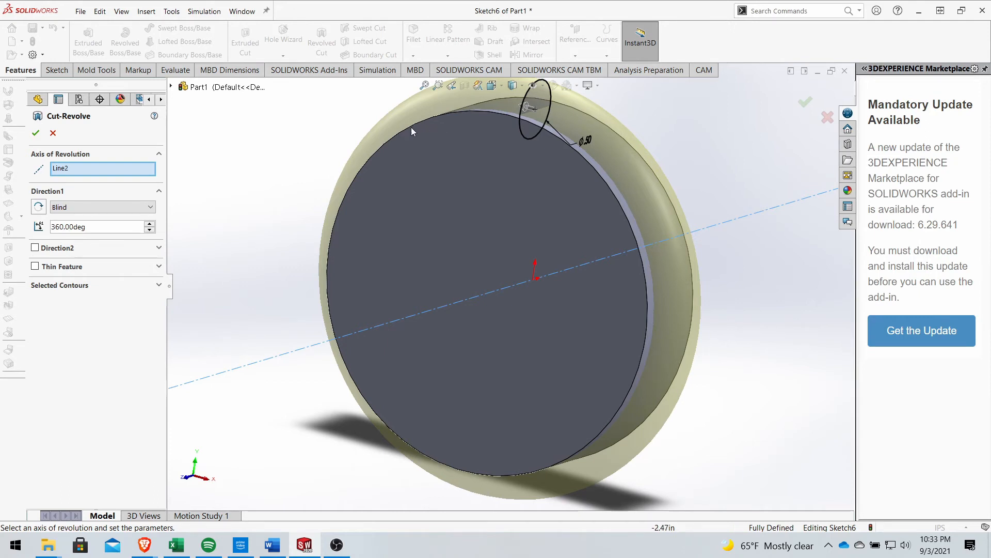
click(37, 134)
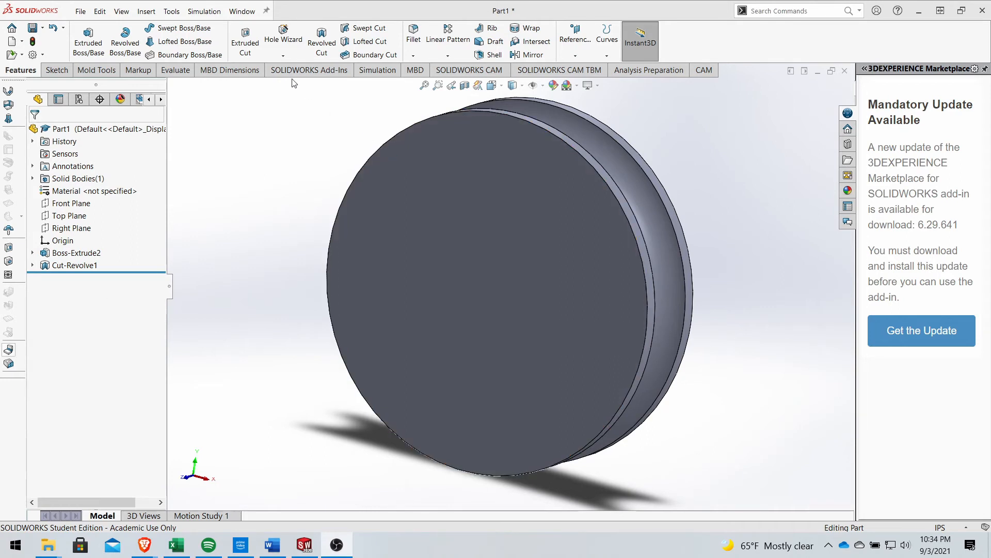
Specify a plain Hole Wizard hole: ANSI Inch, All Drill sizes, size 1/4, end condition Through All
click(283, 36)
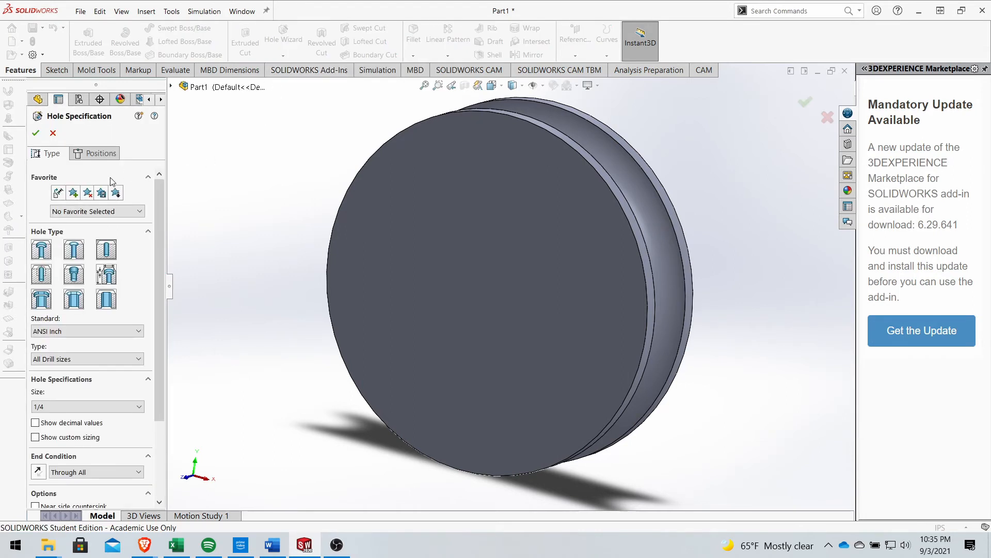
click(107, 248)
click(42, 410)
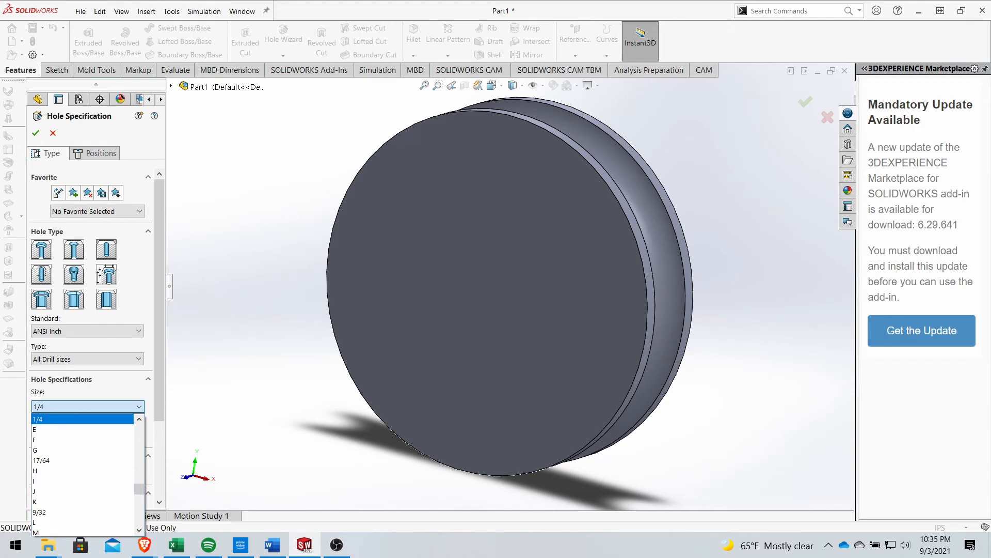
key(alt+Tab)
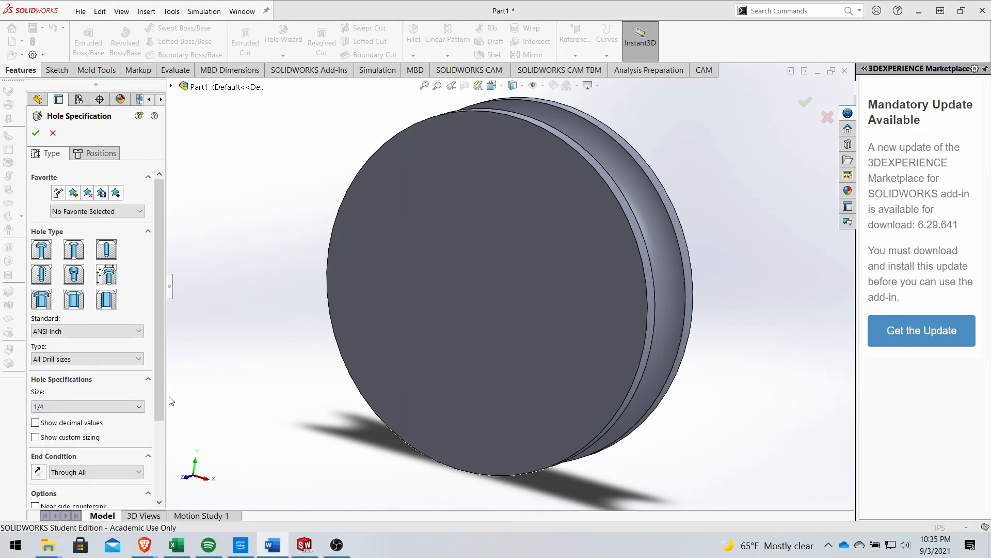
click(77, 407)
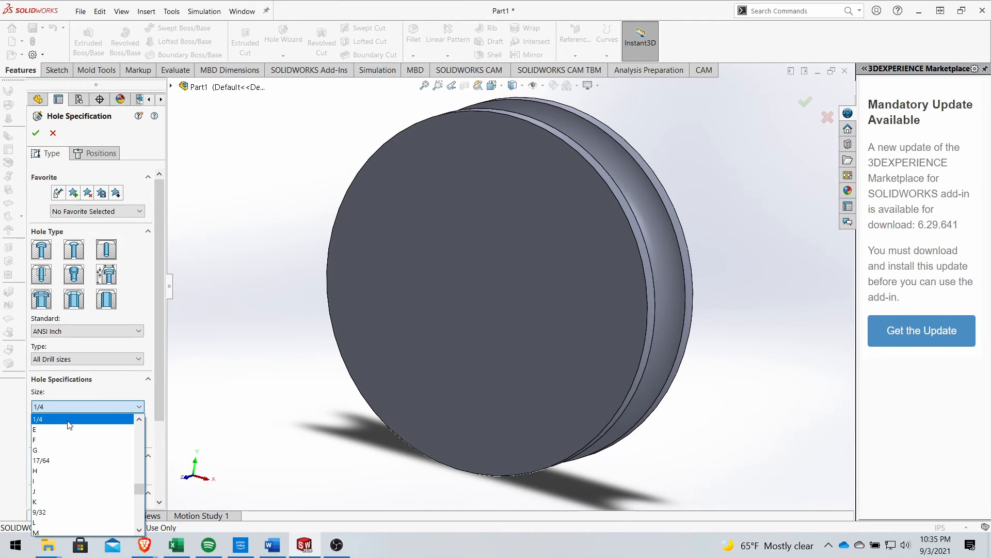
click(44, 419)
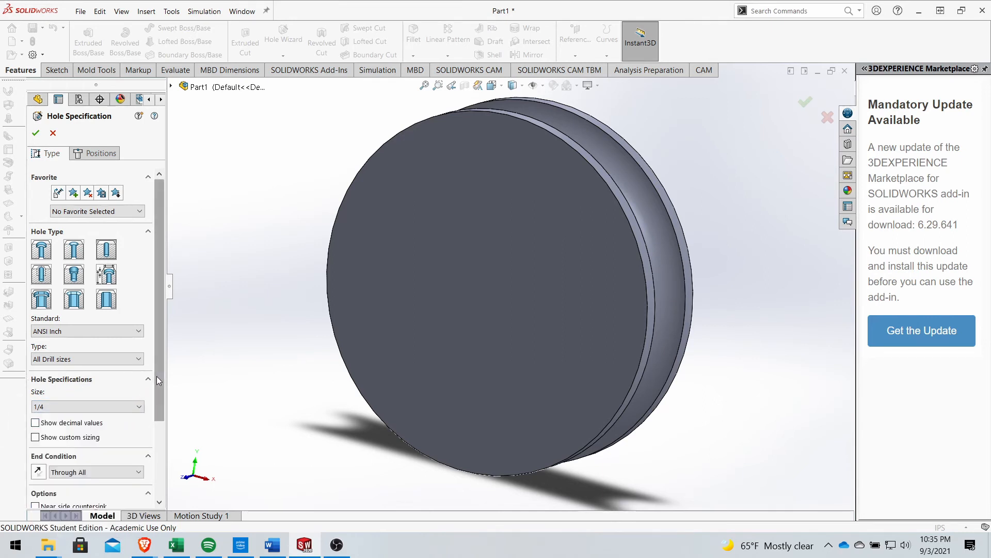
drag(157, 376, 149, 446)
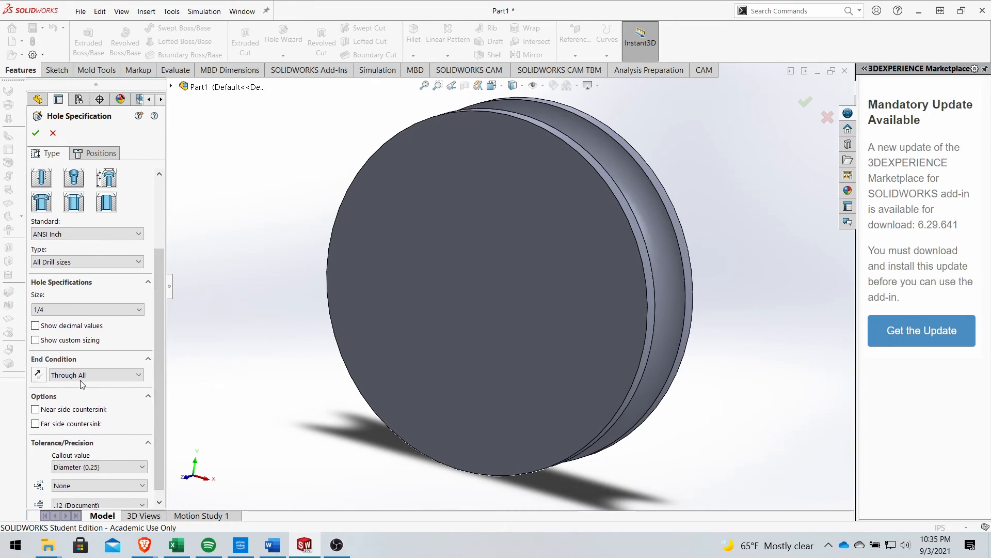
click(85, 379)
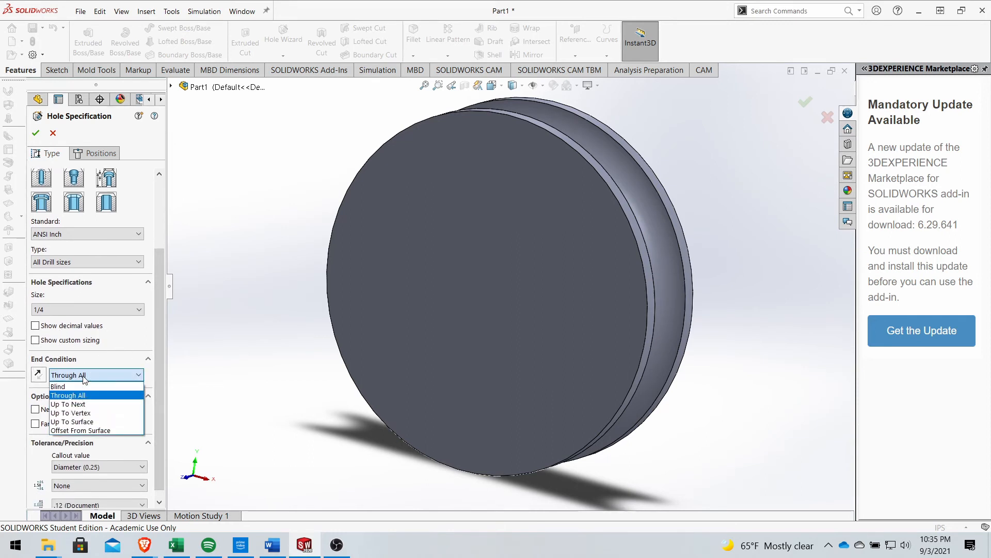
click(85, 378)
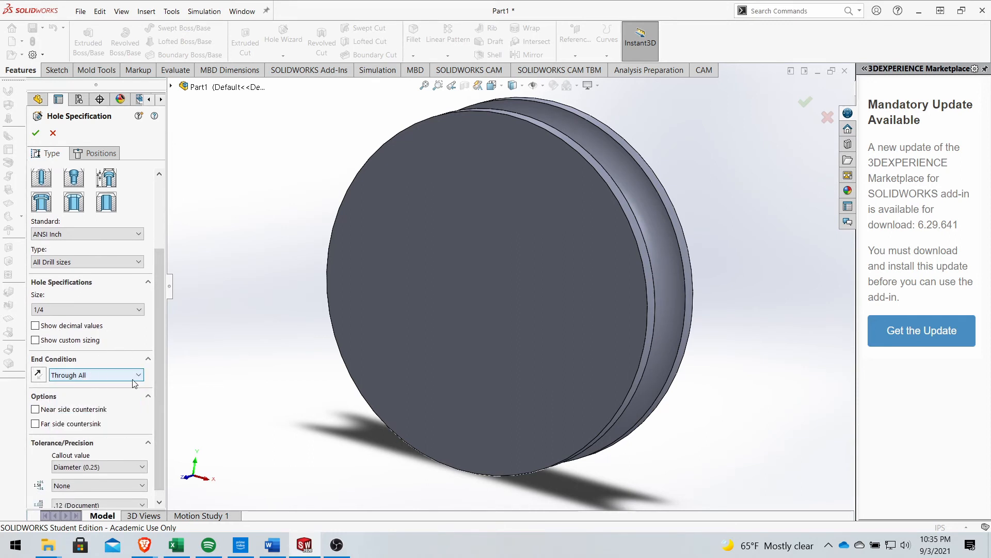
drag(156, 376, 166, 309)
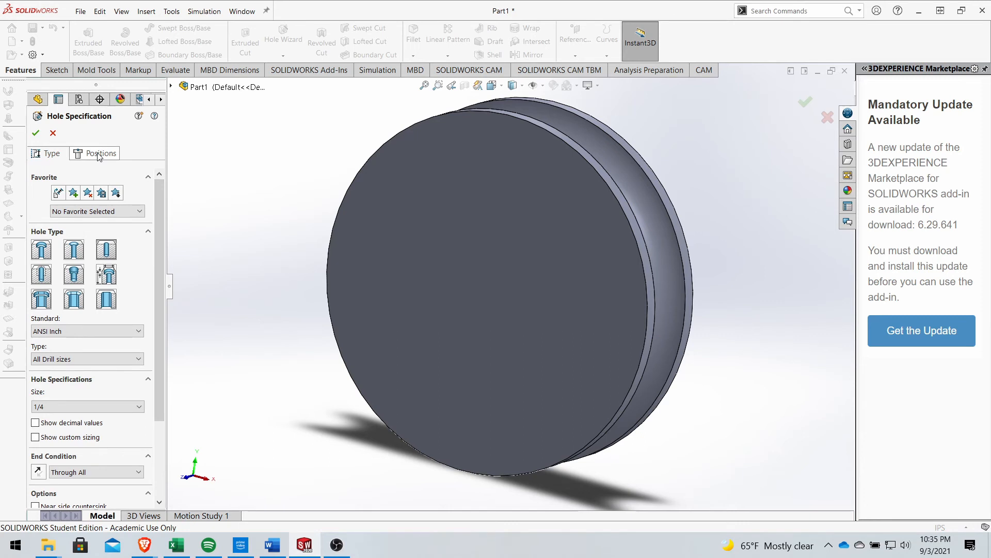
scroll(163, 313, down, 1)
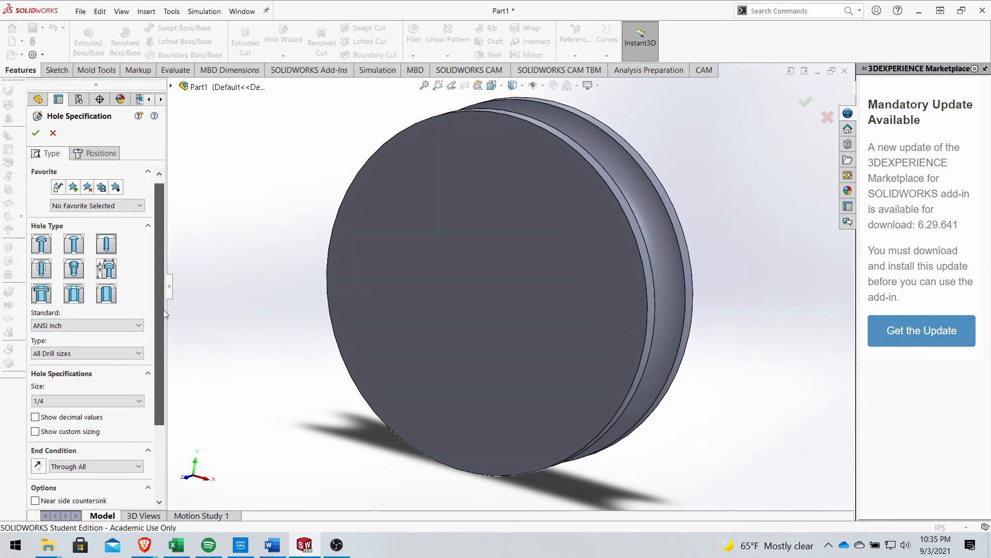
Position the 1/4 in hole at the center of the disc's flat front face and finish the hole
click(99, 153)
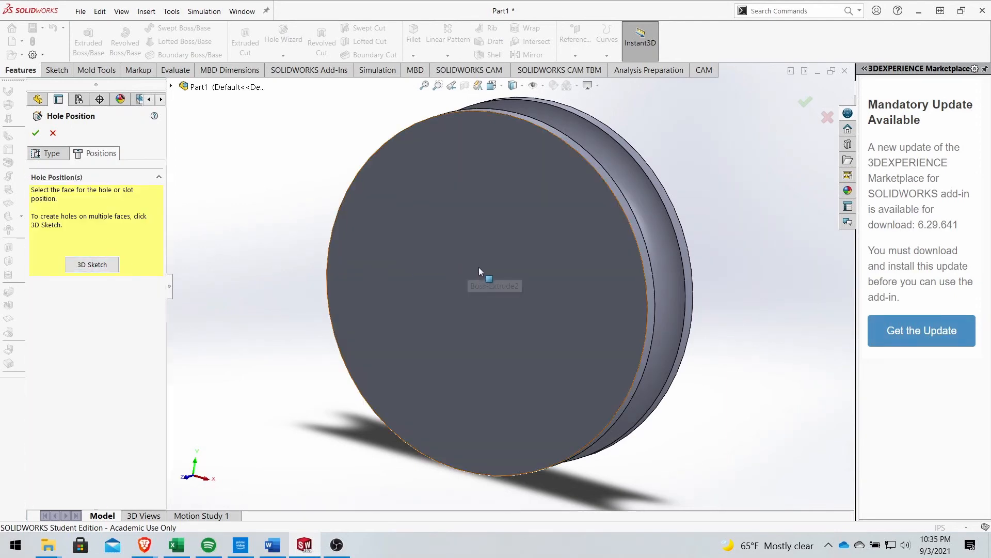
click(485, 286)
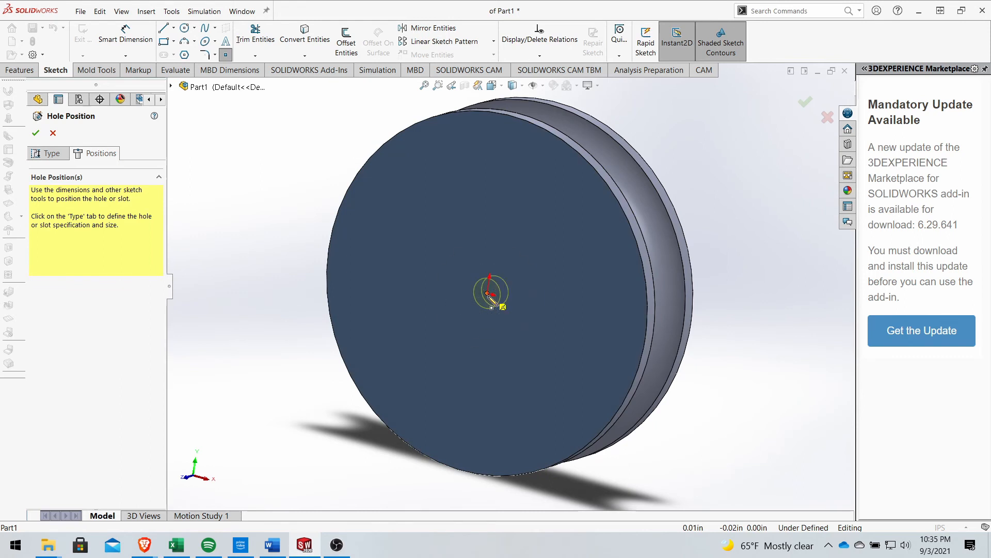
click(487, 293)
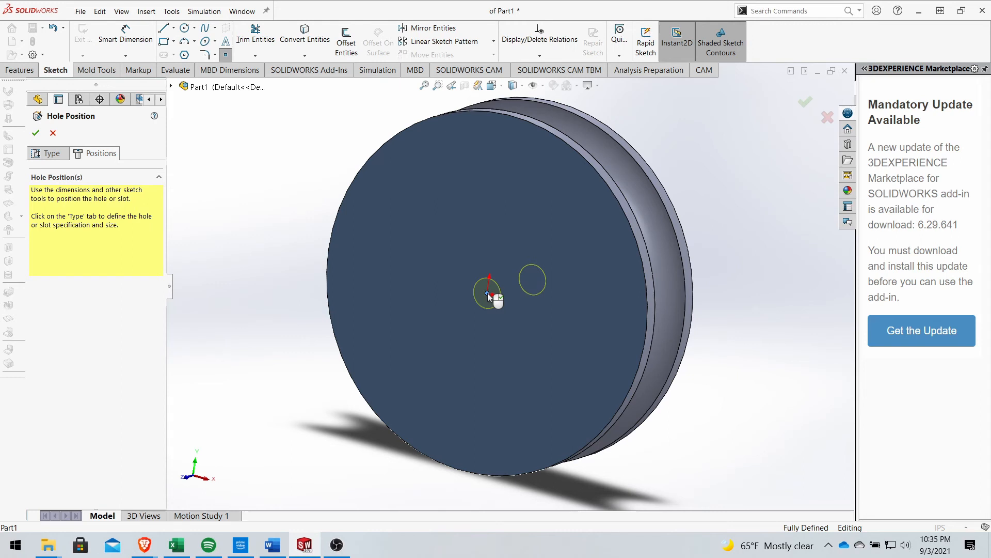
right_click(487, 293)
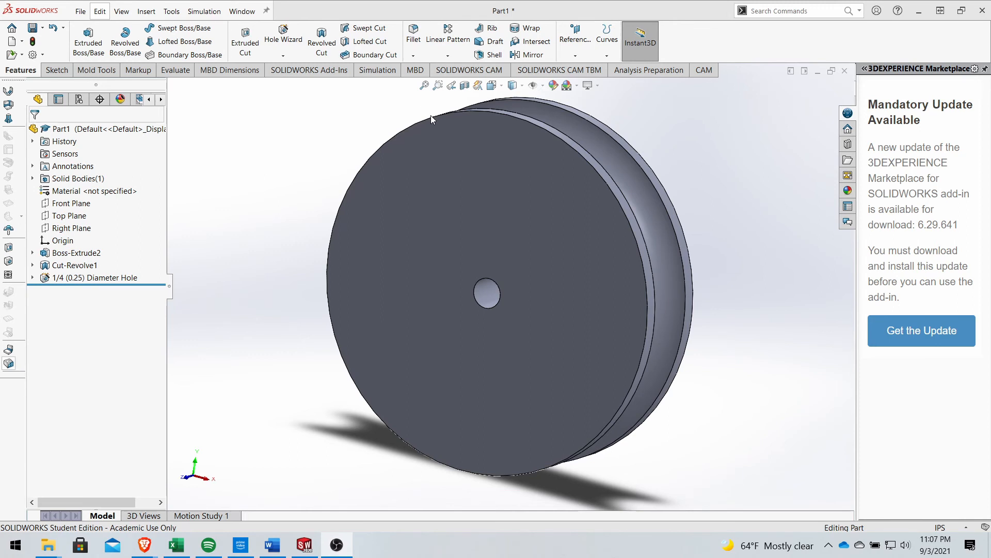
Fillet the four circular edges of the two rim flanges with a symmetric 0.01 in radius
click(420, 37)
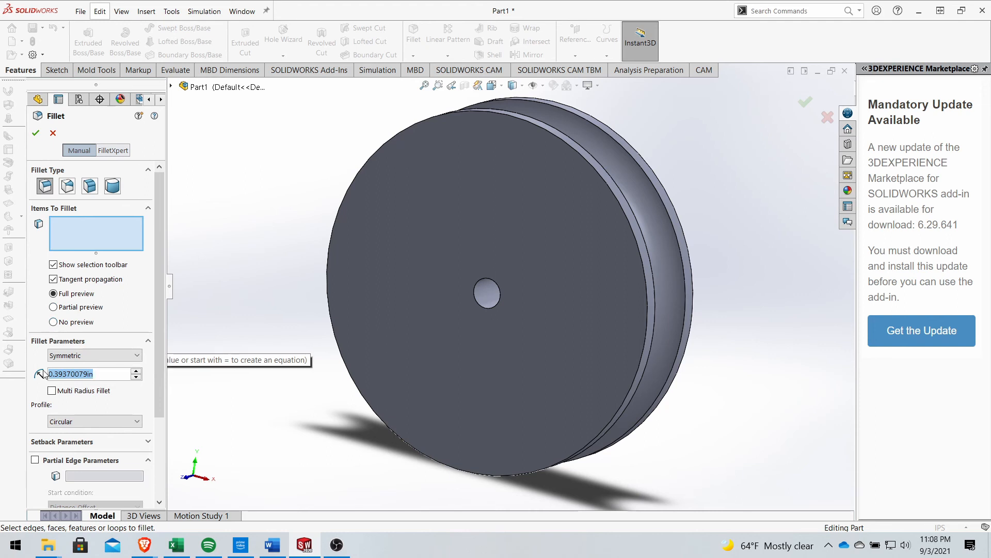
text(0.01)
key(Return)
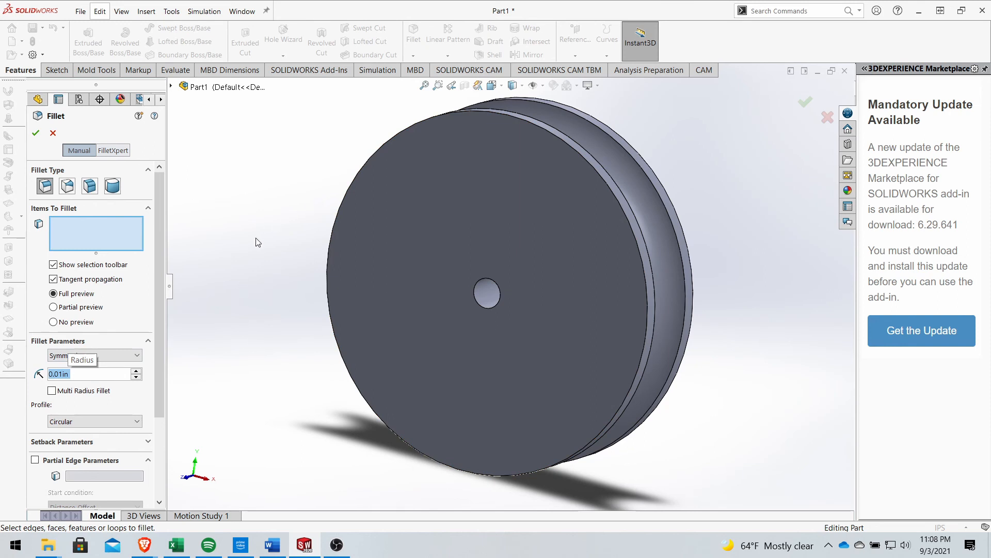
click(604, 184)
middle_drag(592, 200, 534, 254)
click(418, 262)
click(573, 248)
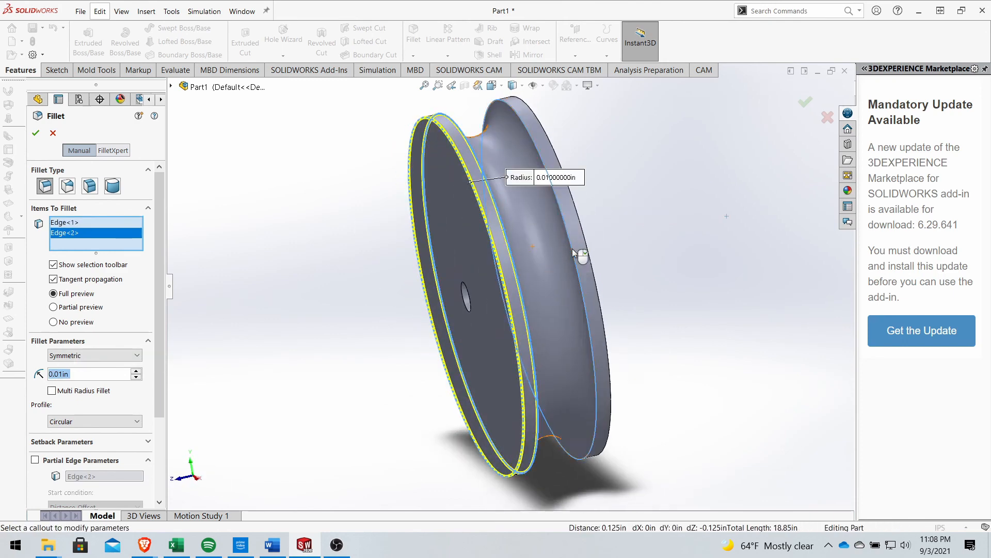
click(591, 254)
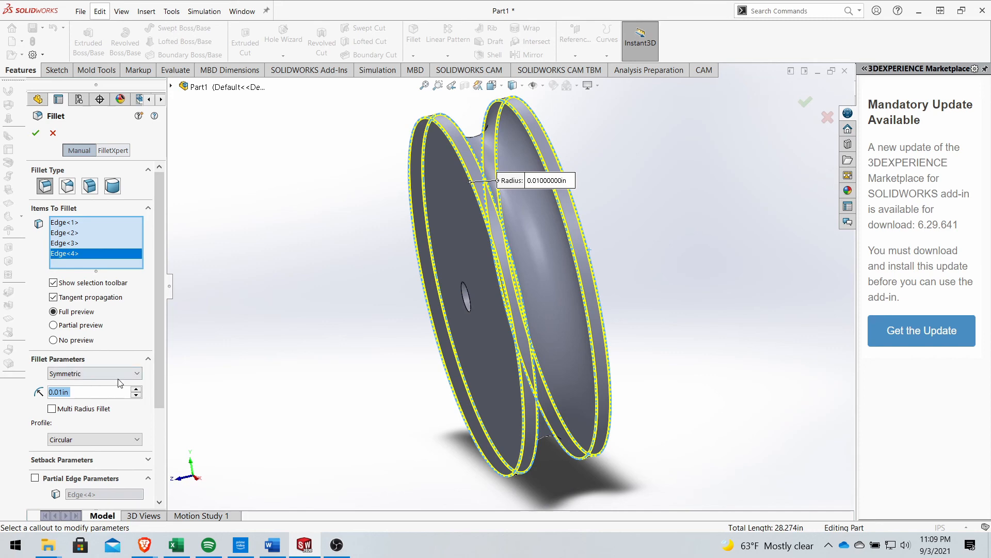
click(36, 134)
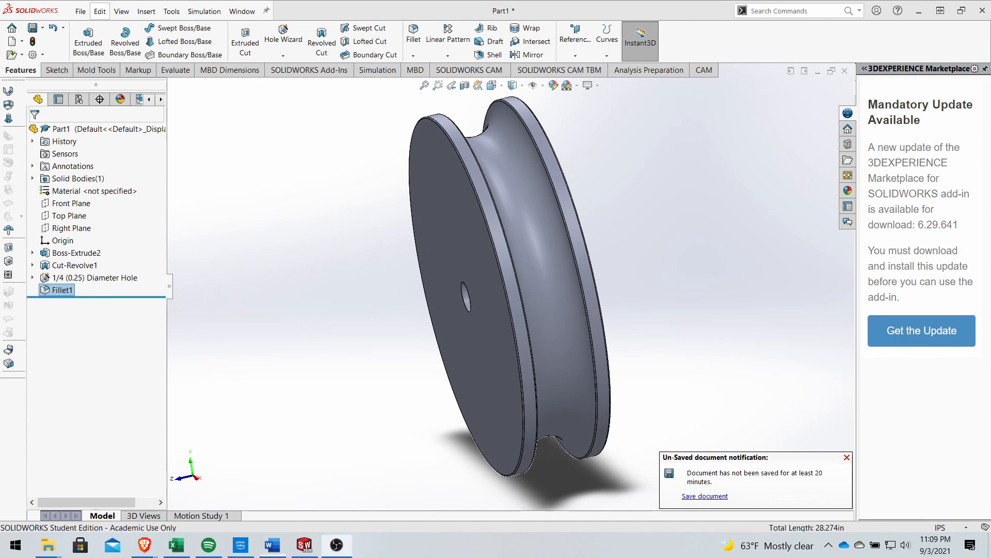
Examine the filleted rim, groove and center hole up close, then show the whole wheel in an isometric view
middle_drag(266, 357, 401, 352)
scroll(496, 303, down, 6)
scroll(585, 306, down, 3)
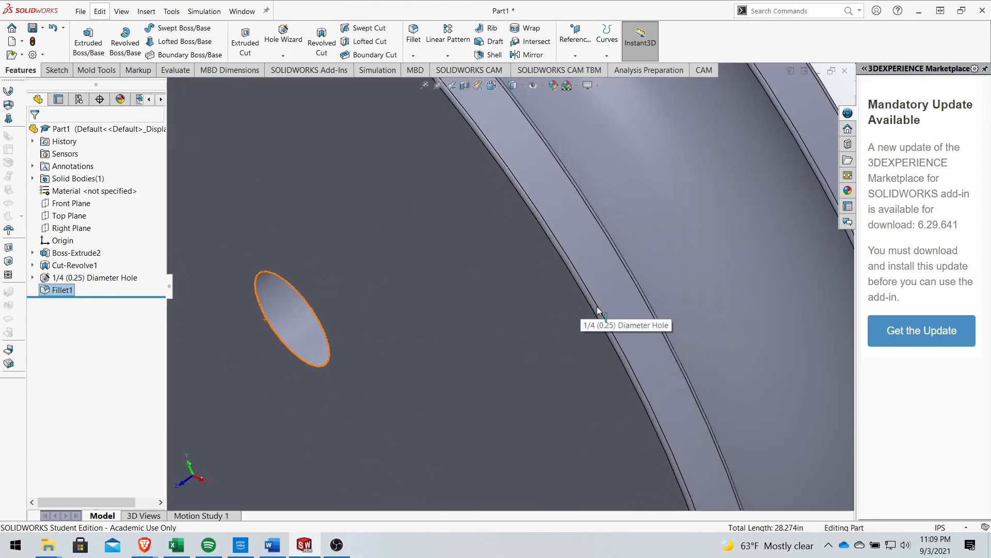
middle_drag(598, 328, 588, 265)
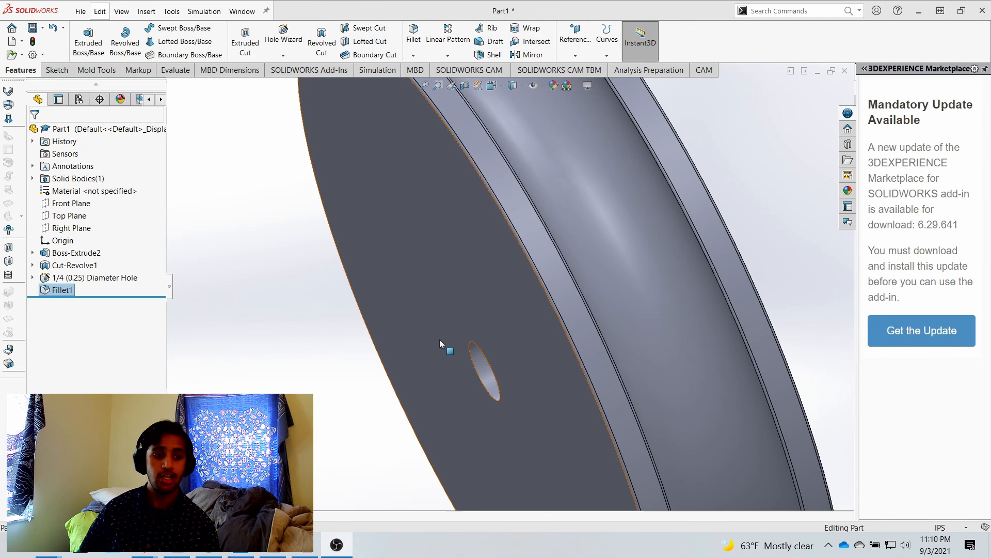
scroll(439, 339, up, 5)
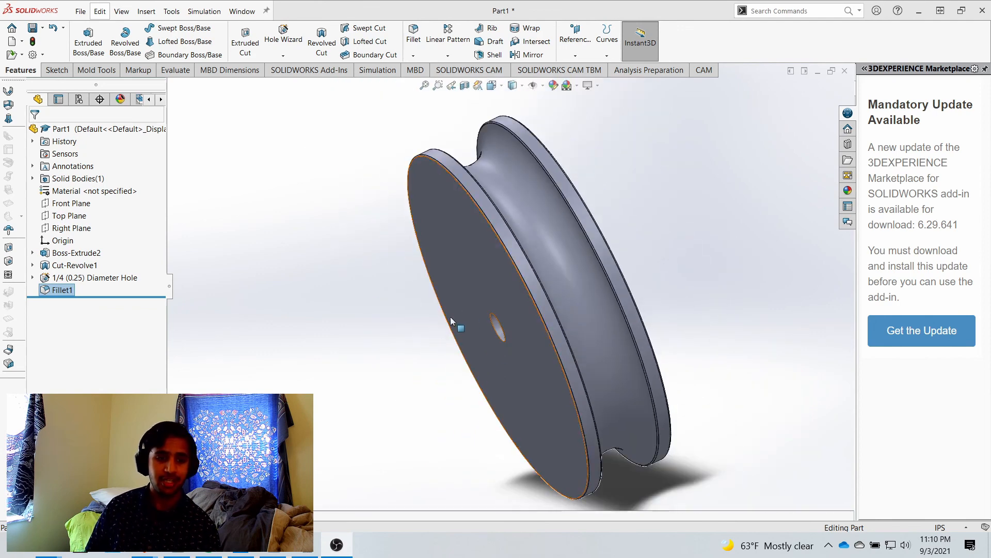
click(500, 89)
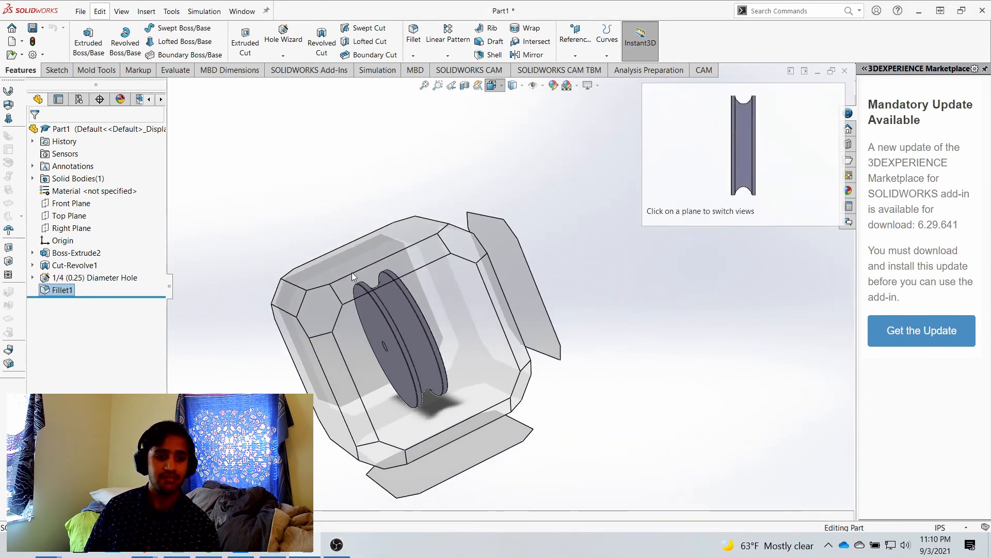
click(318, 309)
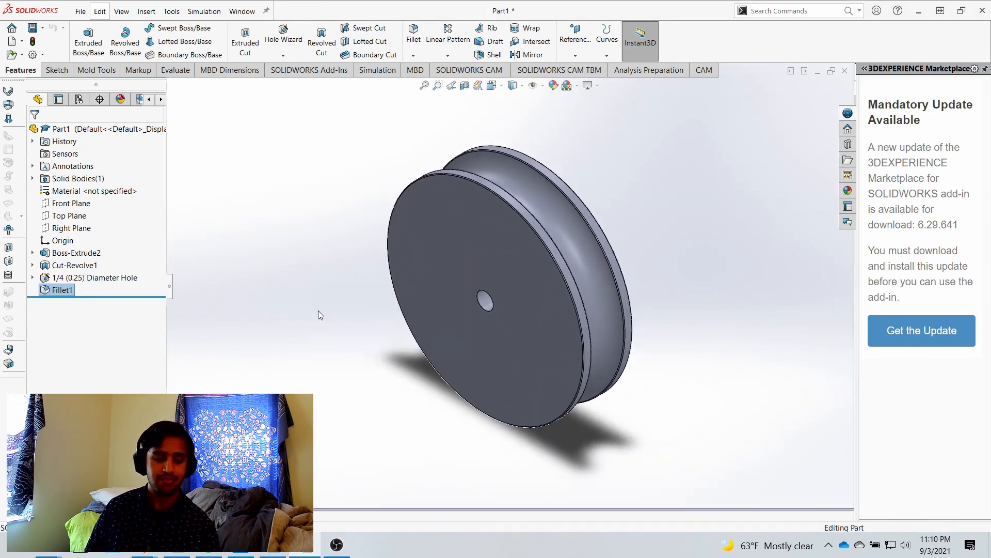